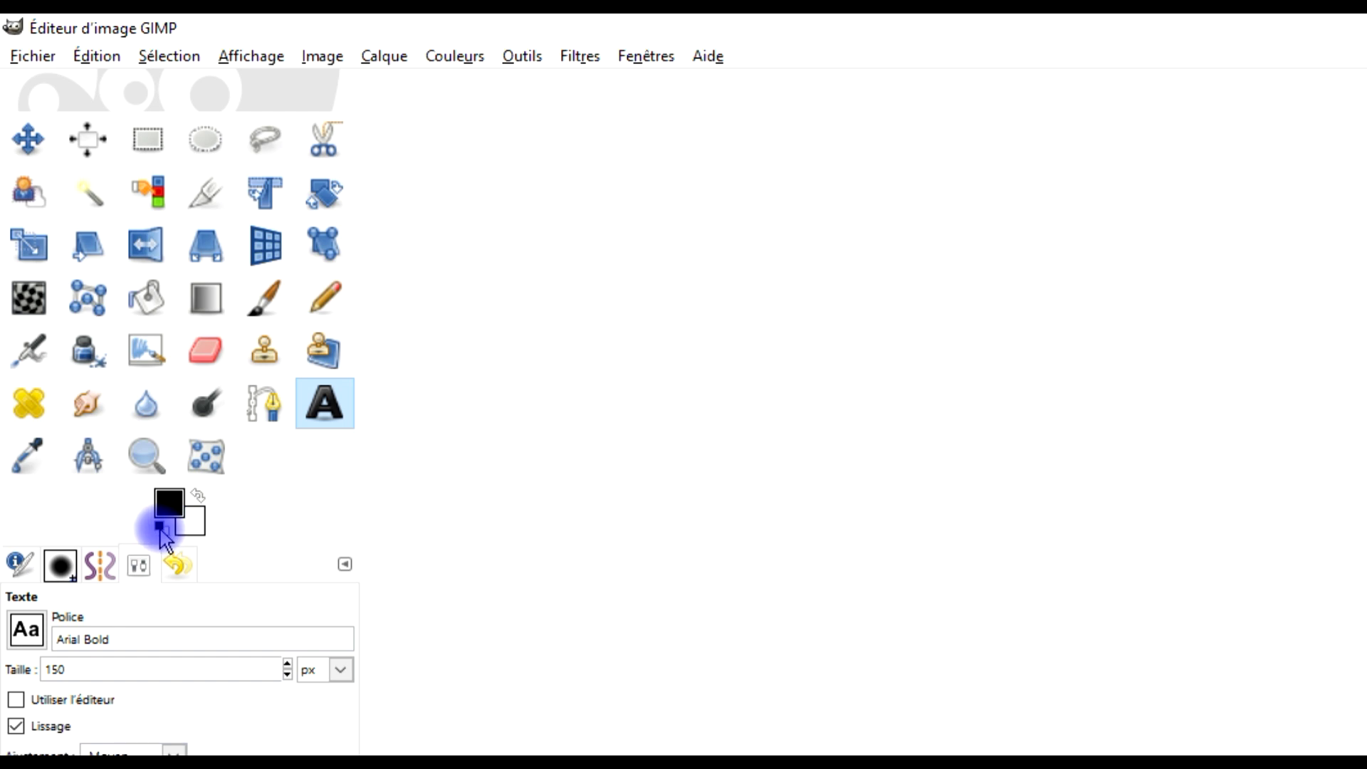
- Swap the foreground and background colours, and create a new 1920 × 1080 px image filled with the background colour
{"action": "left_click", "coordinate": [197, 495]}
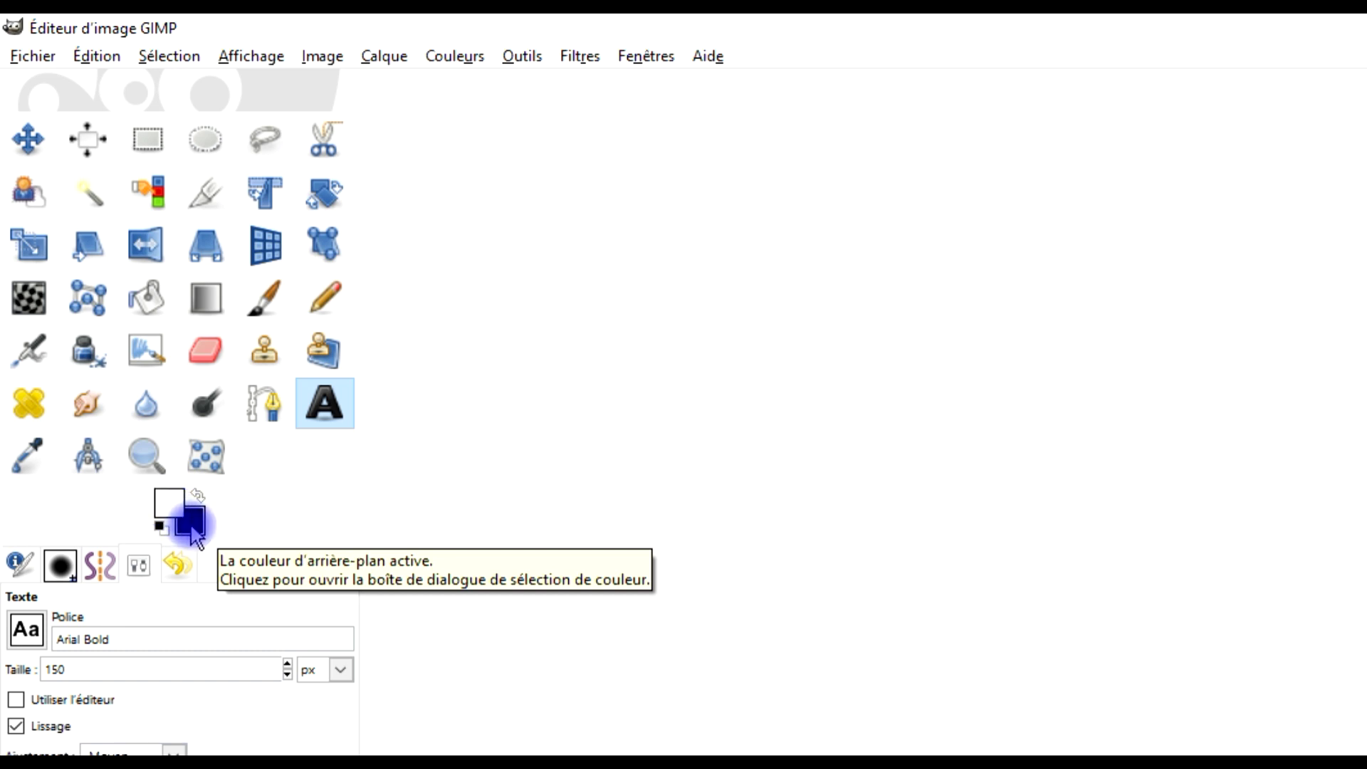
{"action": "left_click", "coordinate": [16, 56]}
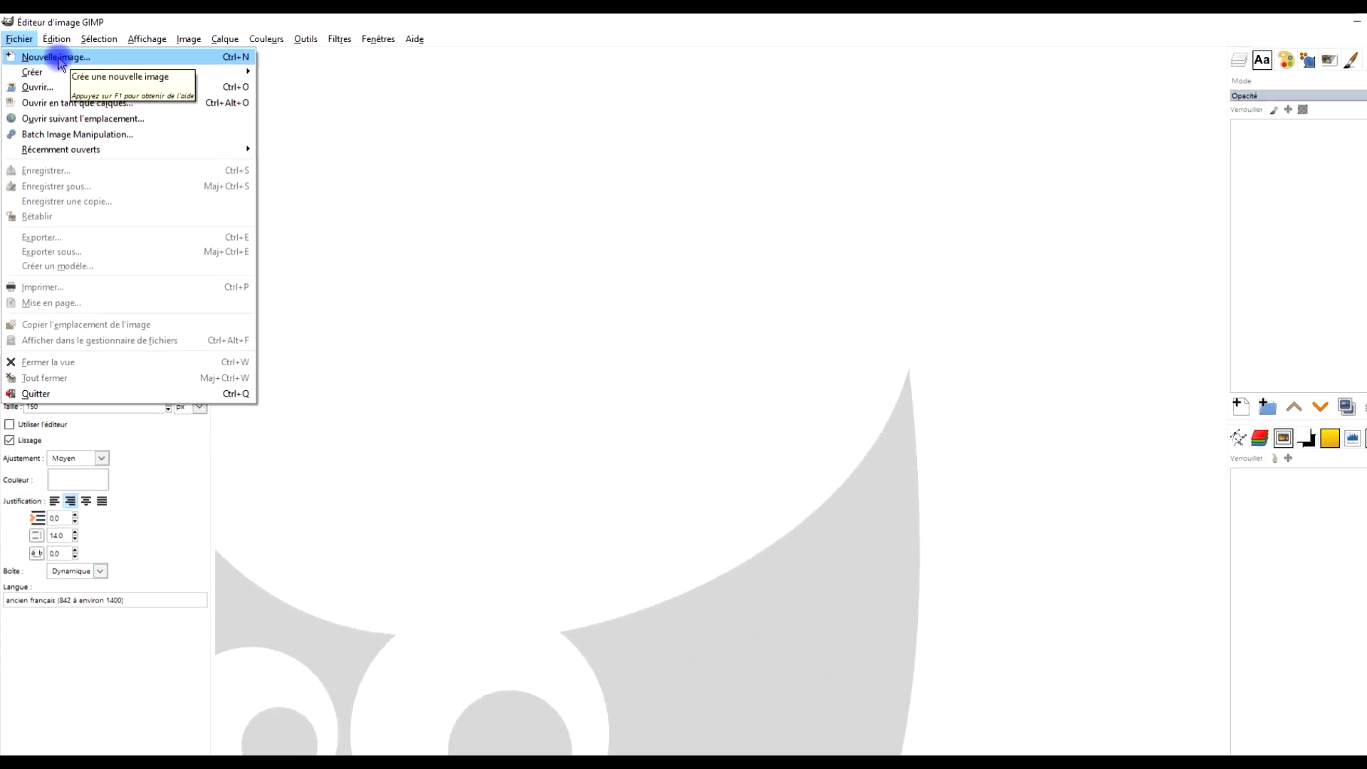
{"action": "left_click", "coordinate": [72, 72]}
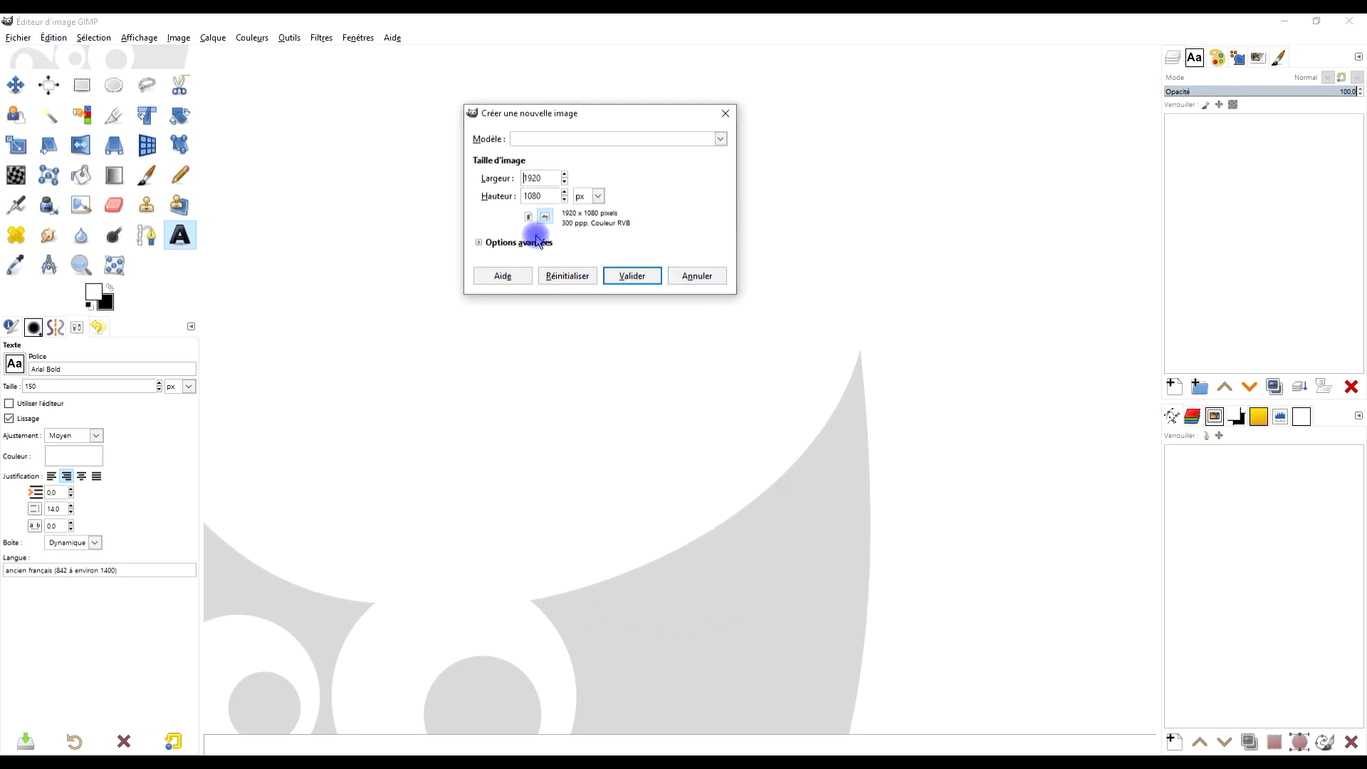
{"action": "left_click", "coordinate": [518, 243]}
{"action": "left_click", "coordinate": [518, 243]}
{"action": "left_click", "coordinate": [518, 243]}
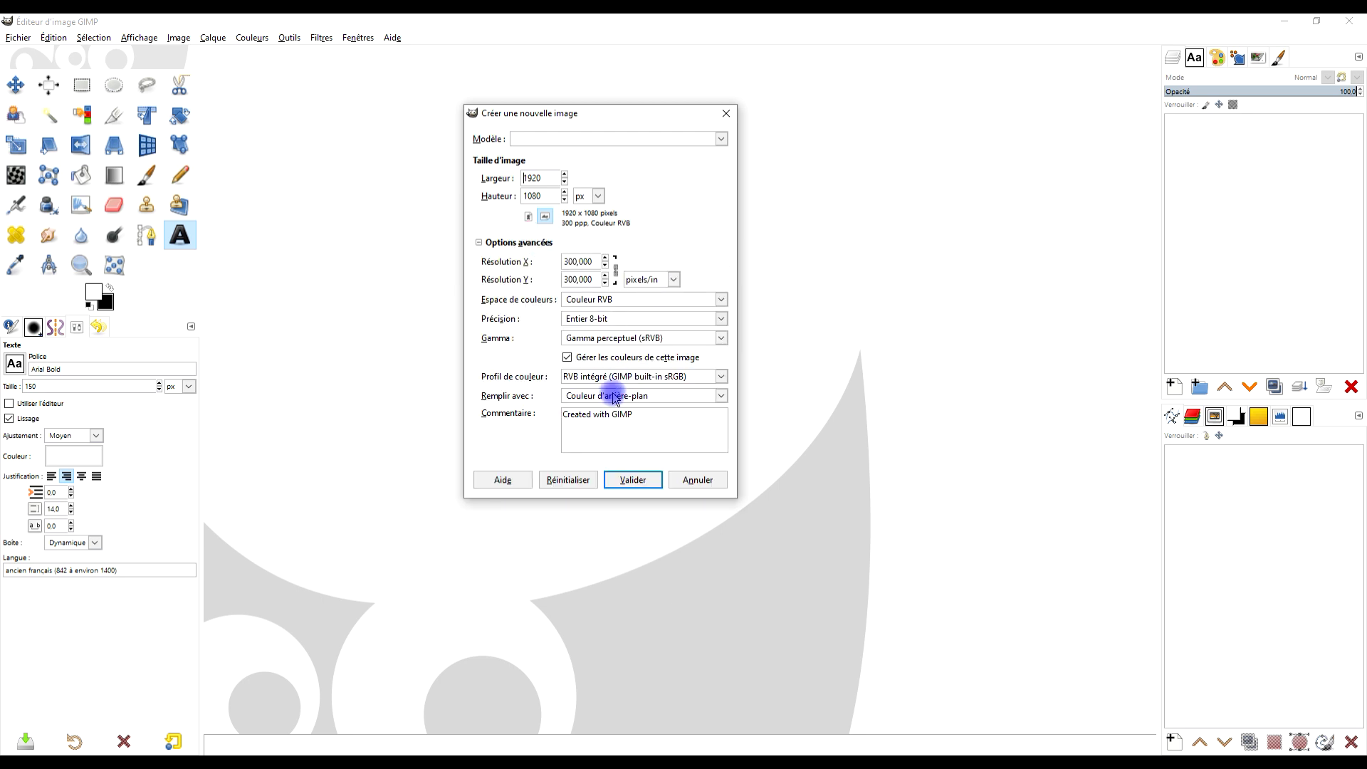
{"action": "left_click", "coordinate": [589, 396]}
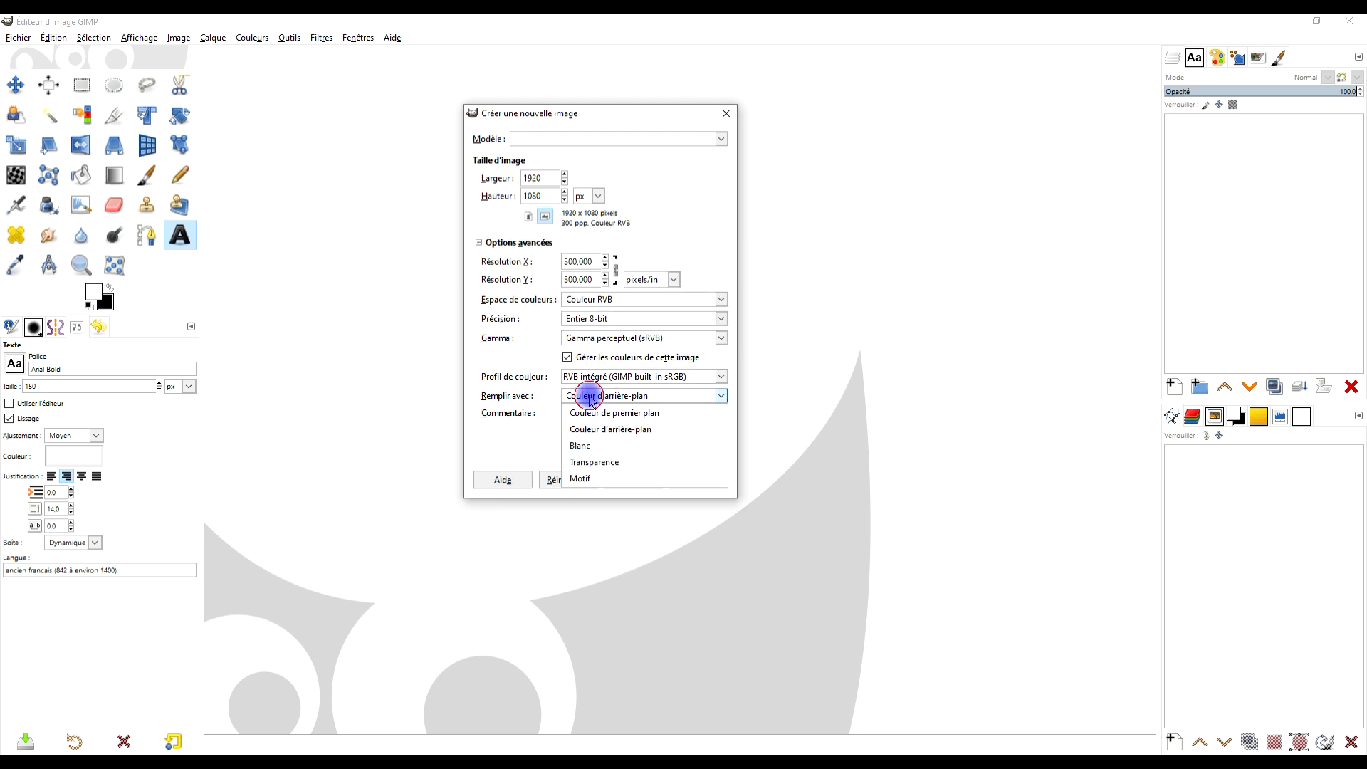
{"action": "left_click", "coordinate": [591, 401]}
{"action": "left_click", "coordinate": [645, 479]}
- Add the white text "testons le texte" in Arial Bold at 150 px in the upper part of the canvas
{"action": "left_click", "coordinate": [178, 239]}
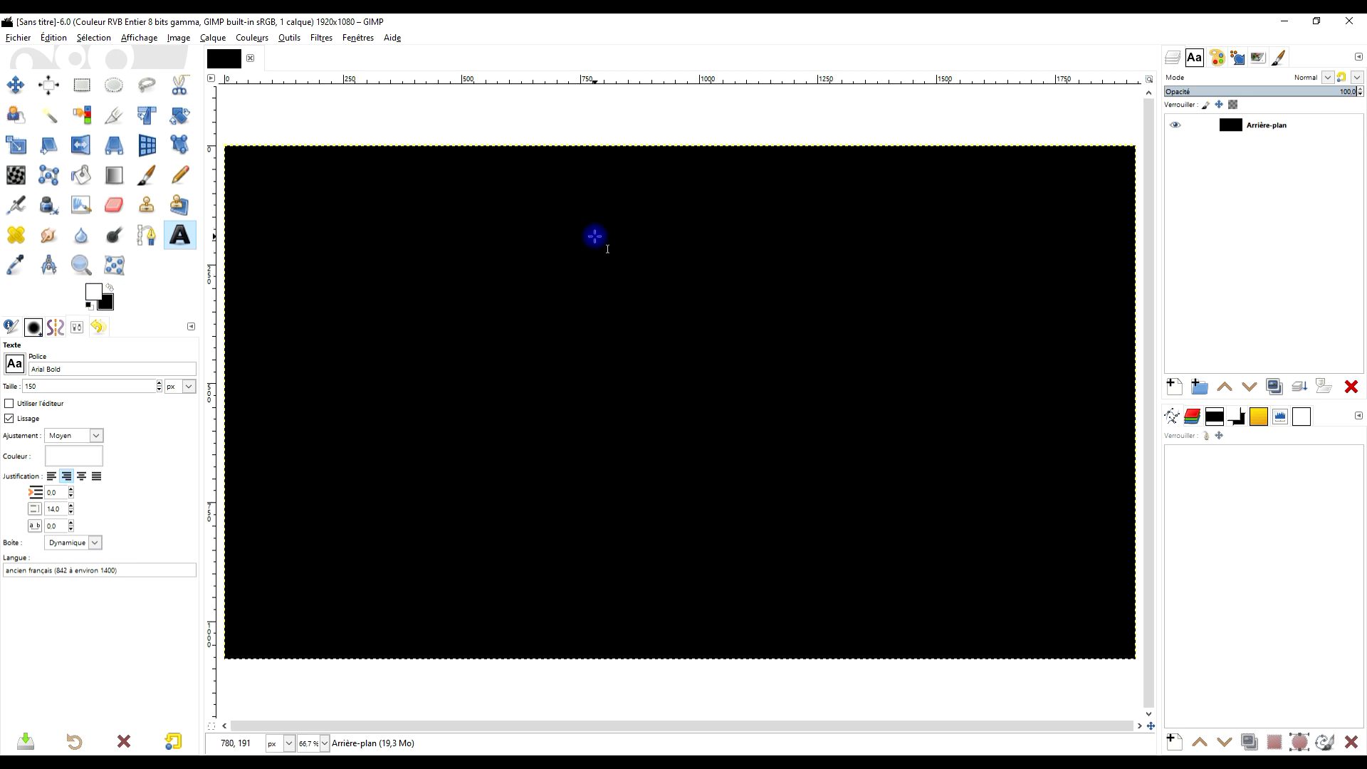
{"action": "left_click", "coordinate": [570, 232]}
{"action": "type", "text": "t"}
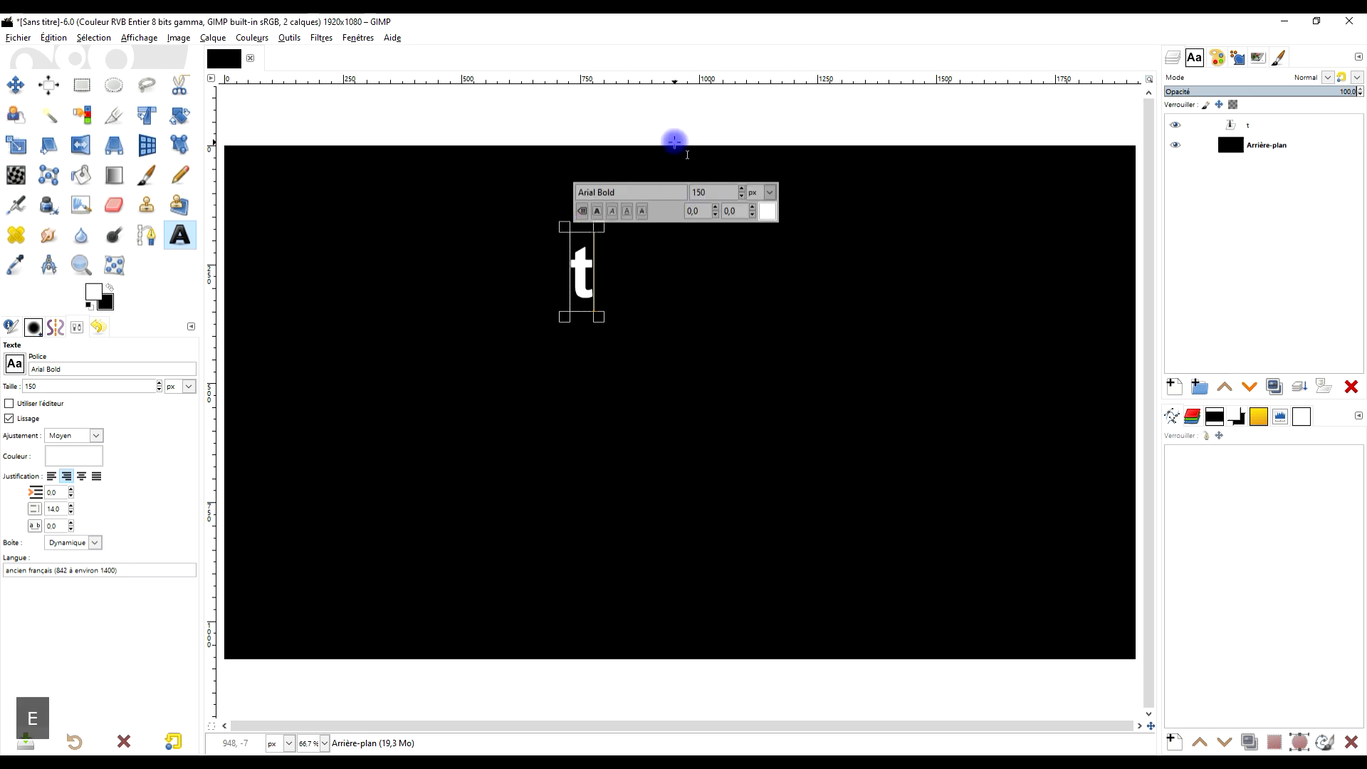
{"action": "type", "text": "estons le"}
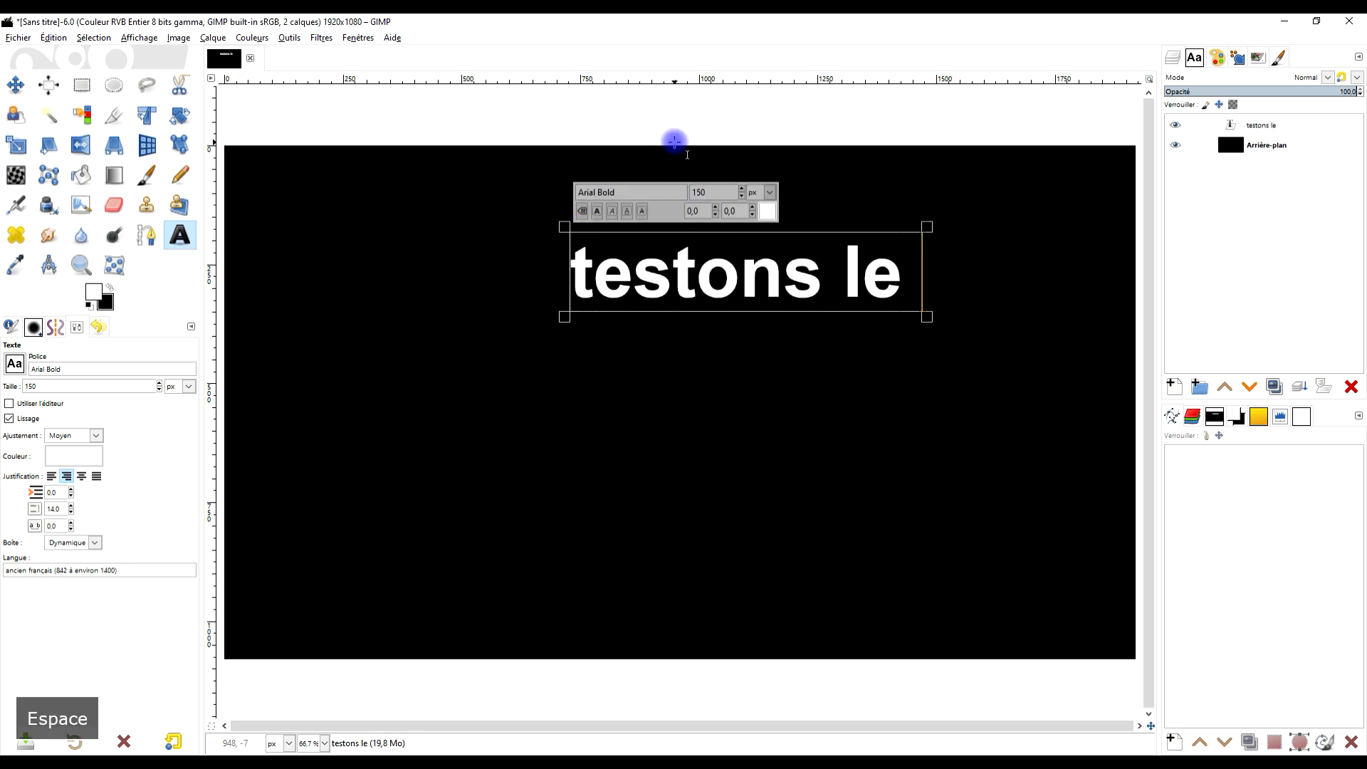
{"action": "type", "text": " texte"}
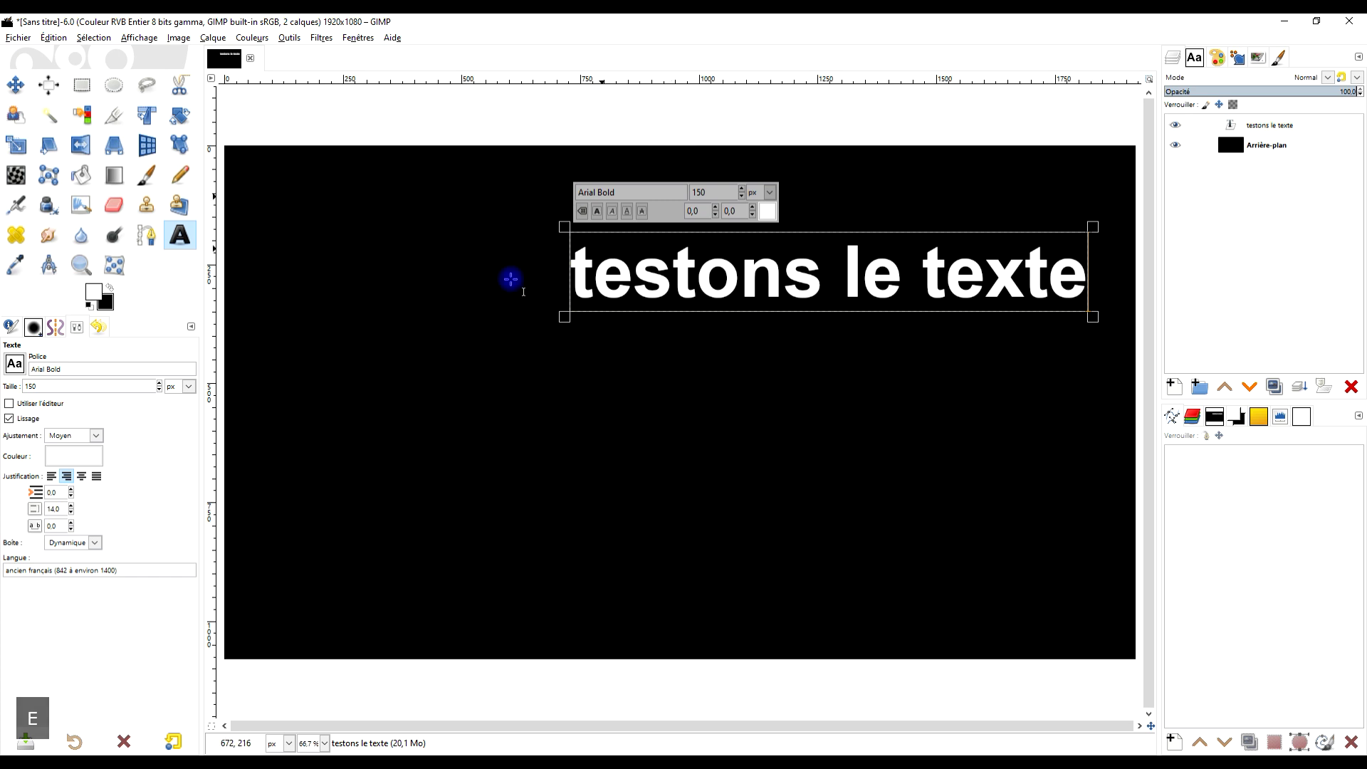
- Centre the text layer horizontally and vertically relative to the image
{"action": "left_click", "coordinate": [114, 86]}
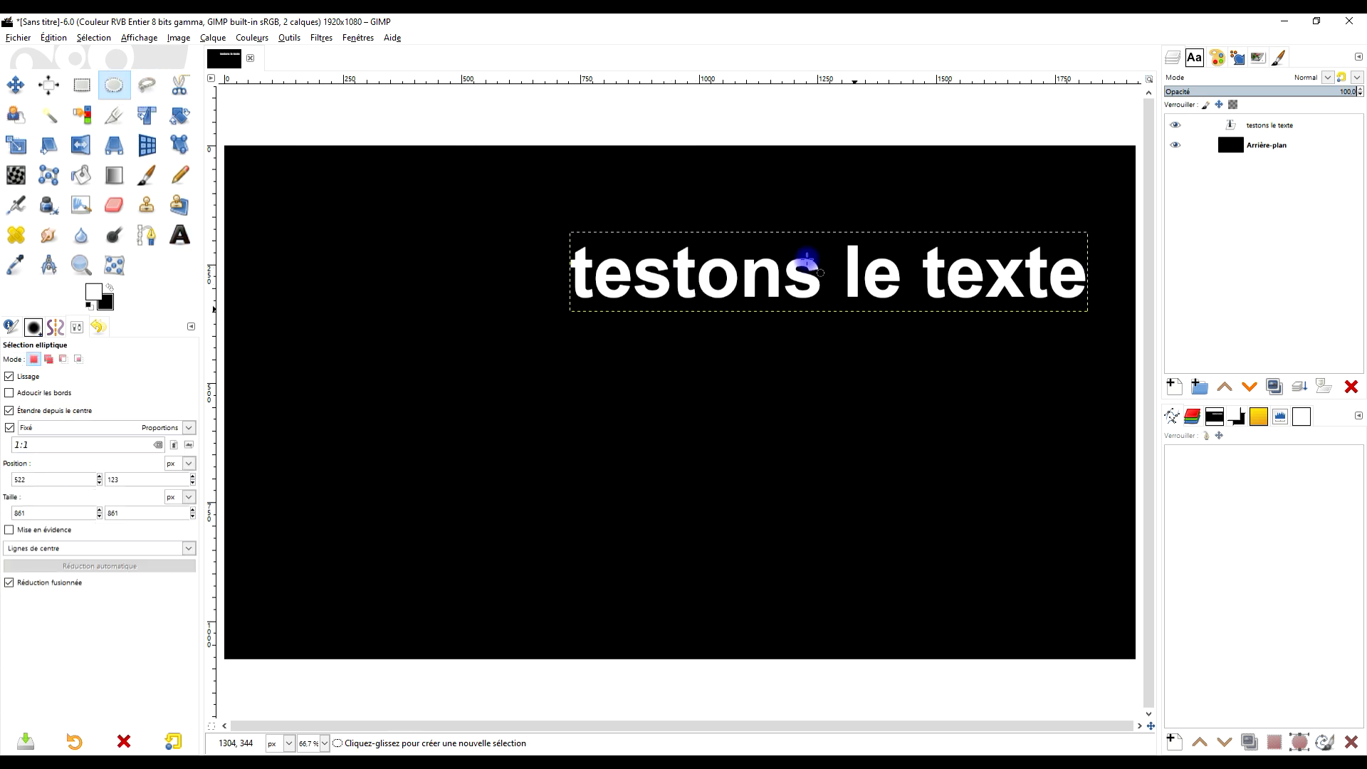
{"action": "left_click", "coordinate": [45, 86]}
{"action": "left_click", "coordinate": [651, 262]}
{"action": "left_click_drag", "start_coordinate": [652, 262], "coordinate": [1105, 351]}
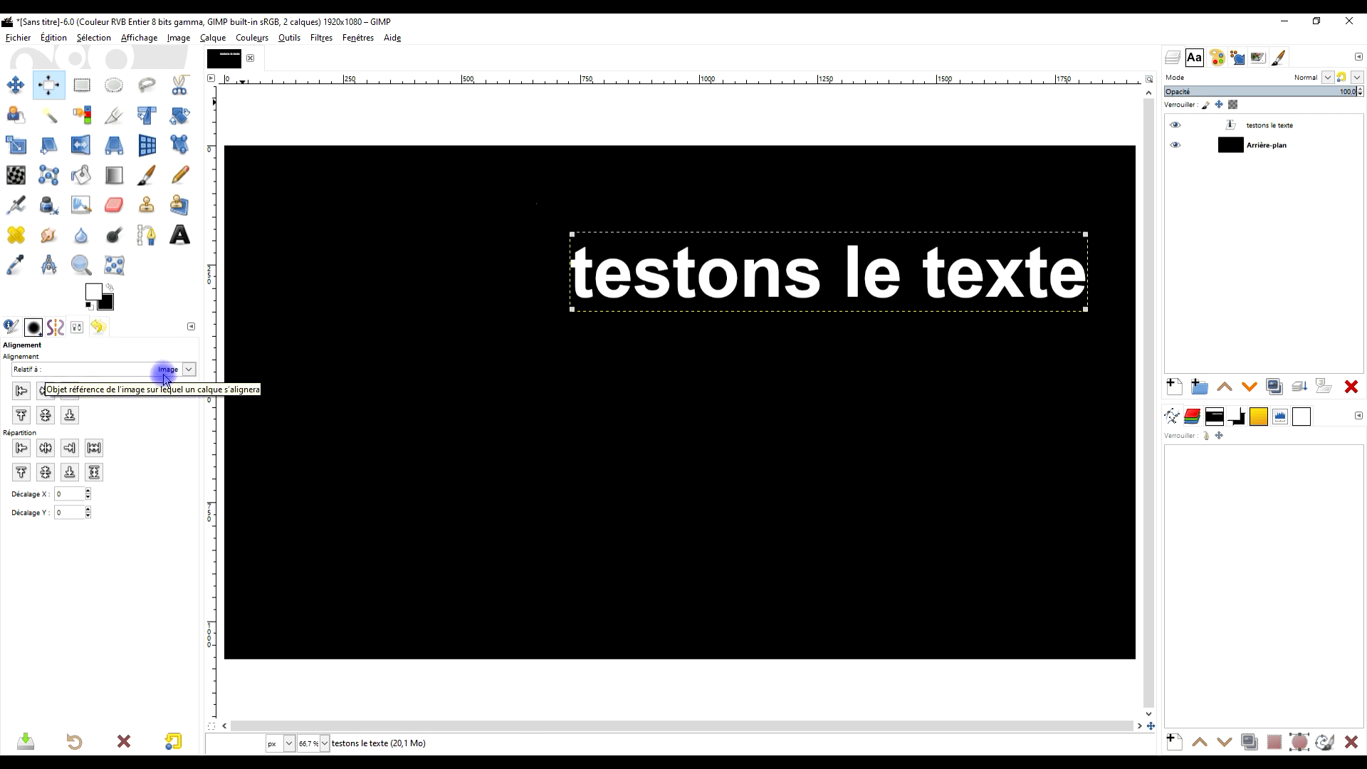
{"action": "left_click", "coordinate": [45, 391]}
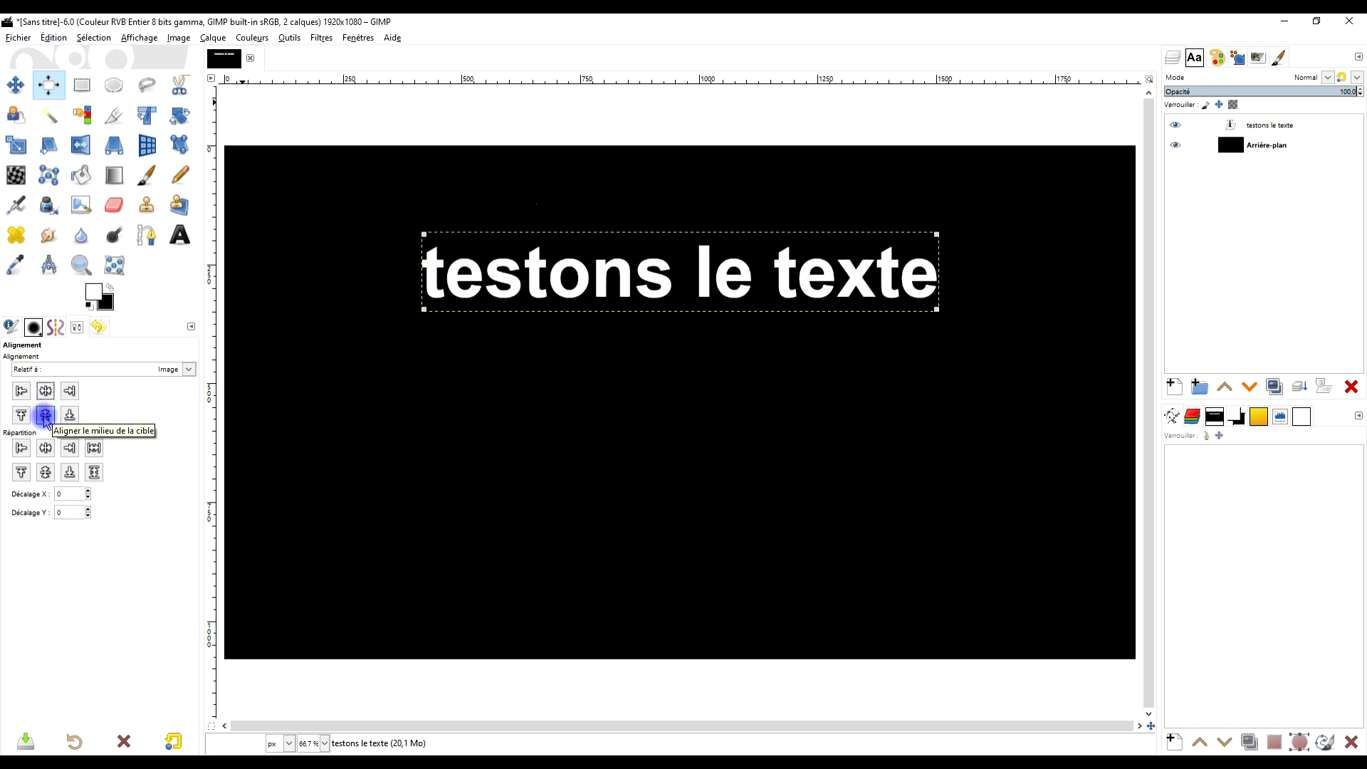
{"action": "left_click", "coordinate": [45, 416]}
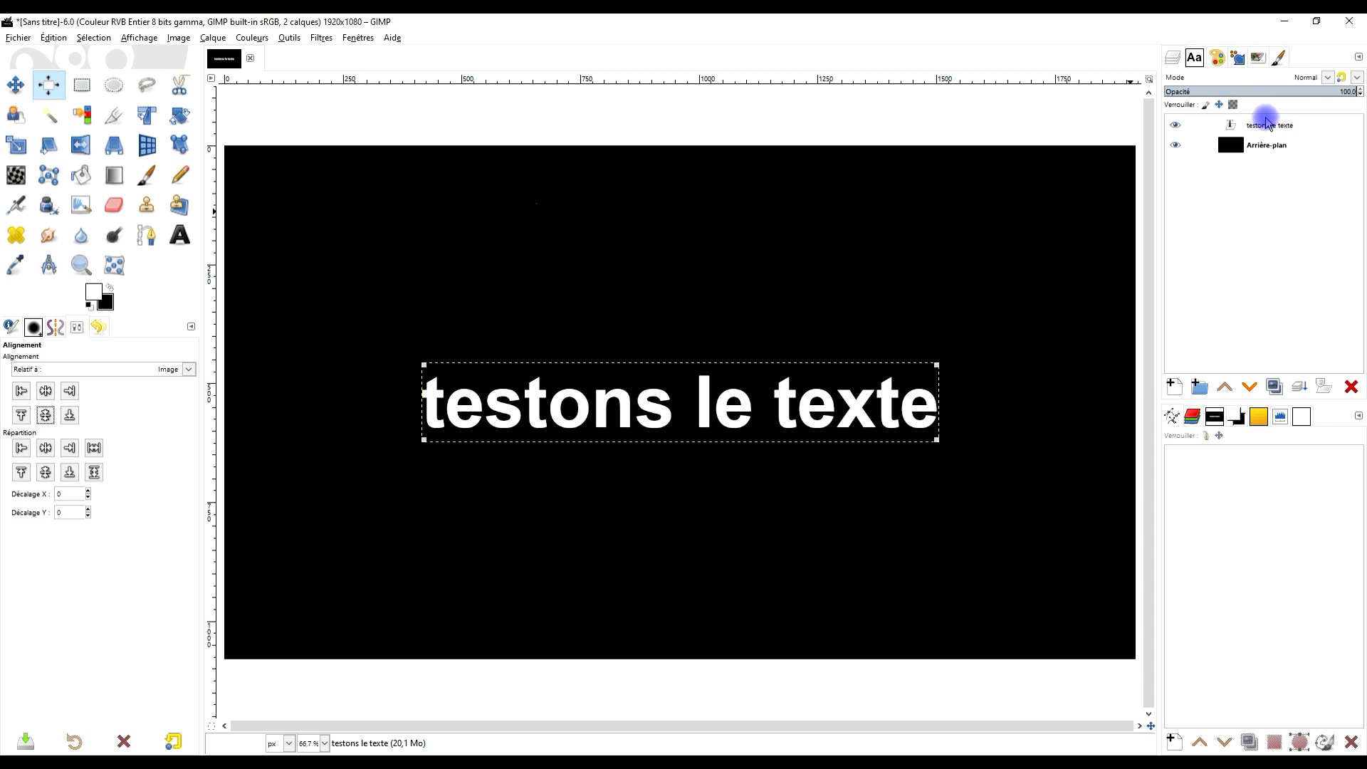
- Resize the "testons le texte" layer to the image dimensions
{"action": "right_click", "coordinate": [1235, 127]}
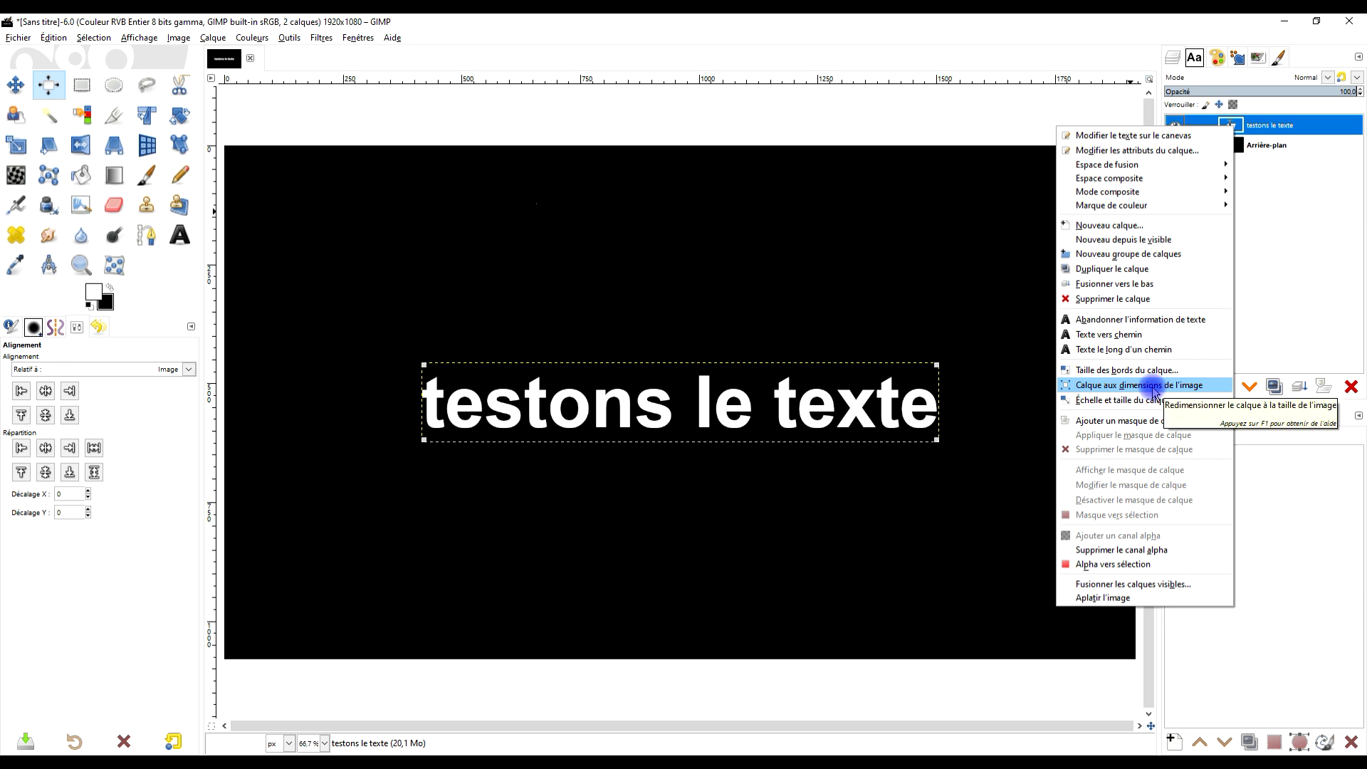
{"action": "left_click", "coordinate": [1249, 205]}
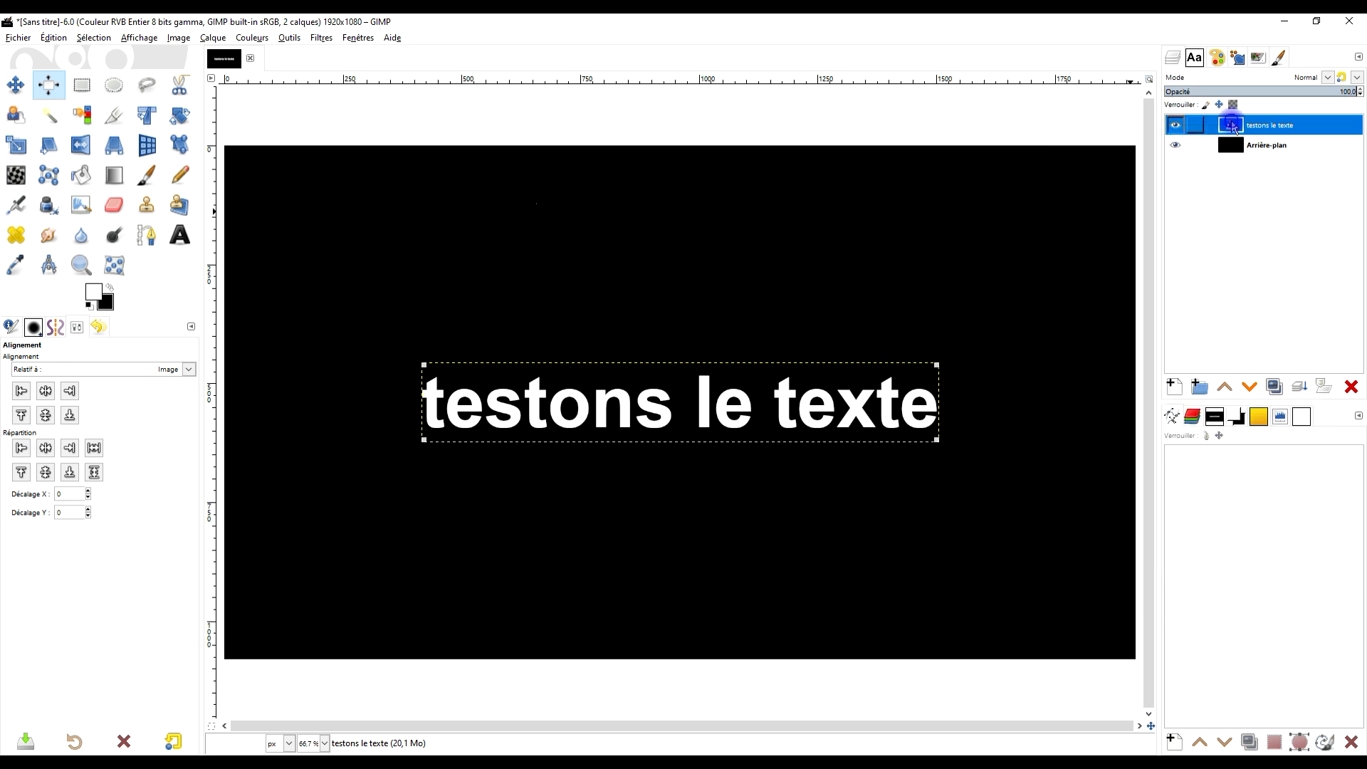
{"action": "right_click", "coordinate": [1233, 127]}
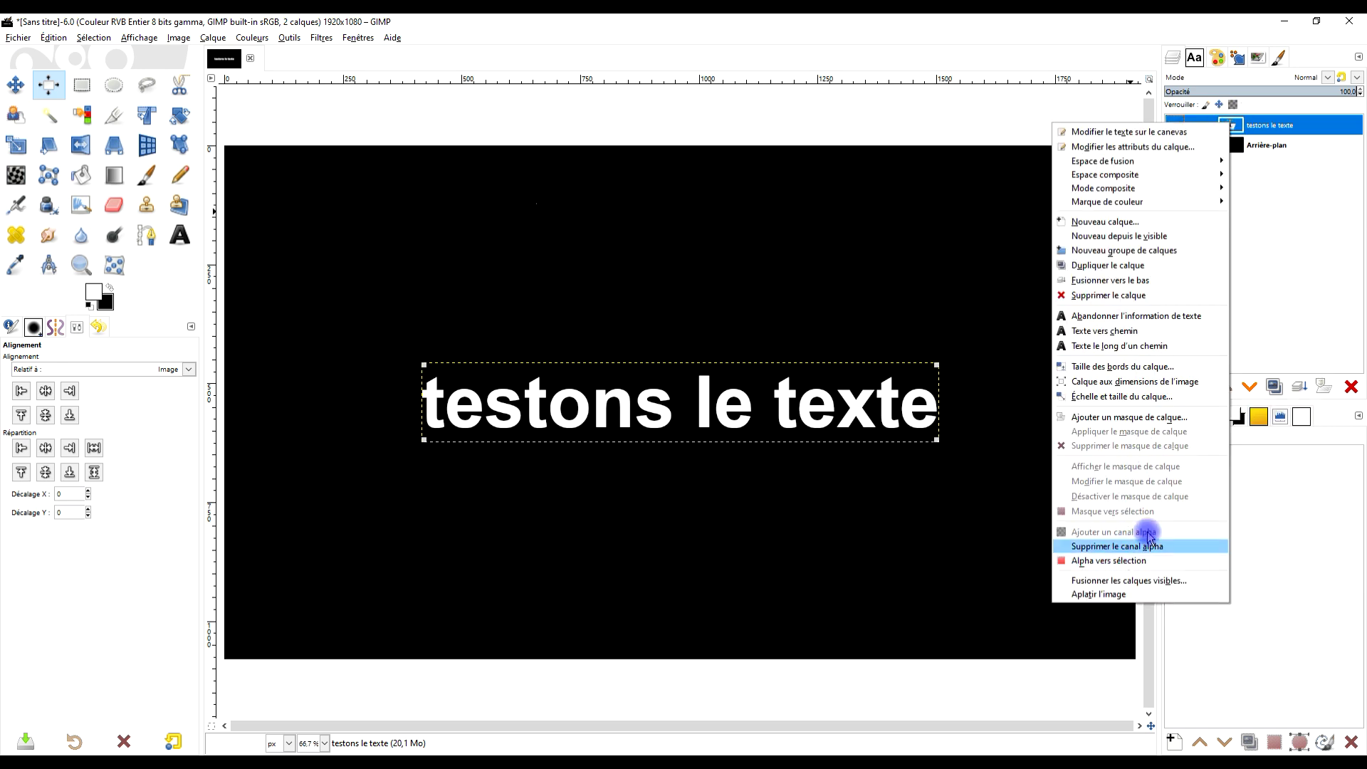
{"action": "left_click", "coordinate": [1136, 382]}
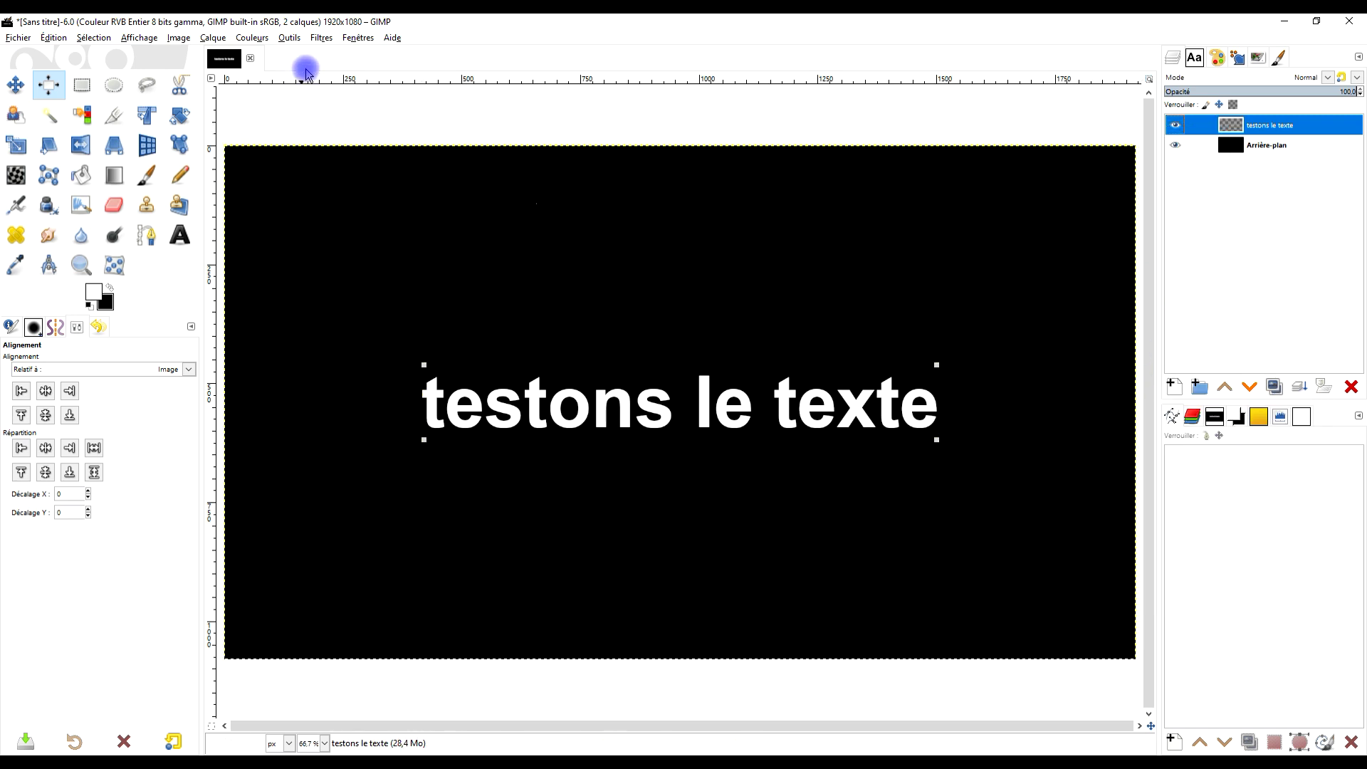
- Bend the text into an arc with the Petite planète filter, using zoom 173.4, rotation -183.12 and inclination -90
{"action": "left_click", "coordinate": [320, 38]}
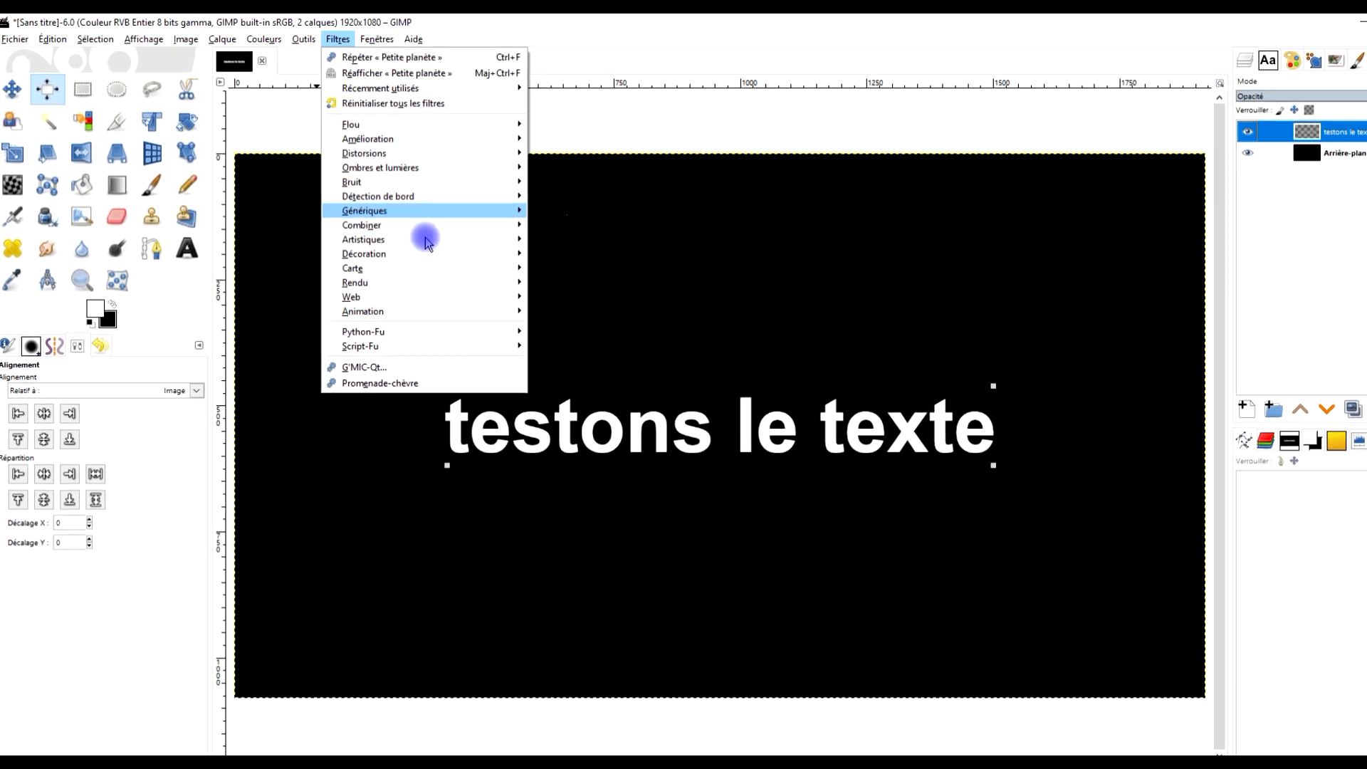
{"action": "mouse_move", "coordinate": [411, 265]}
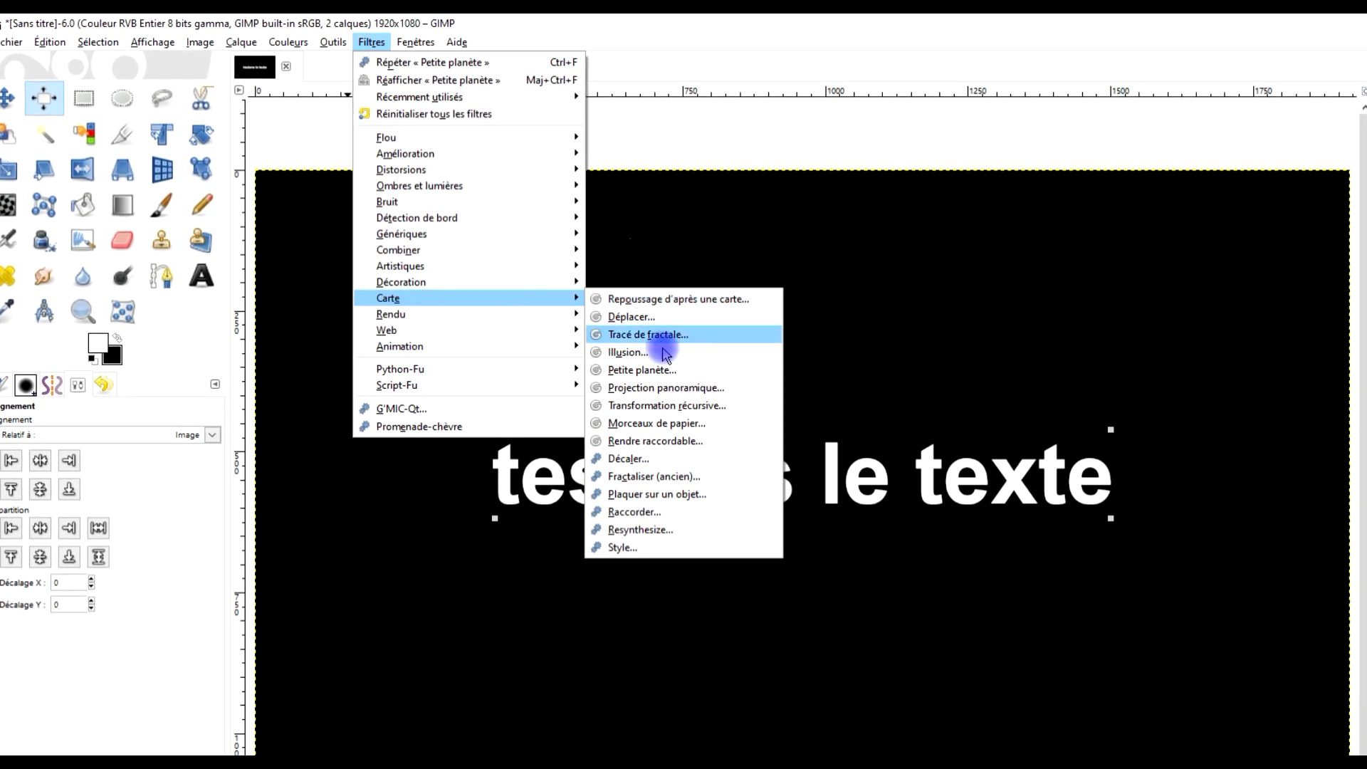
{"action": "left_click", "coordinate": [659, 371]}
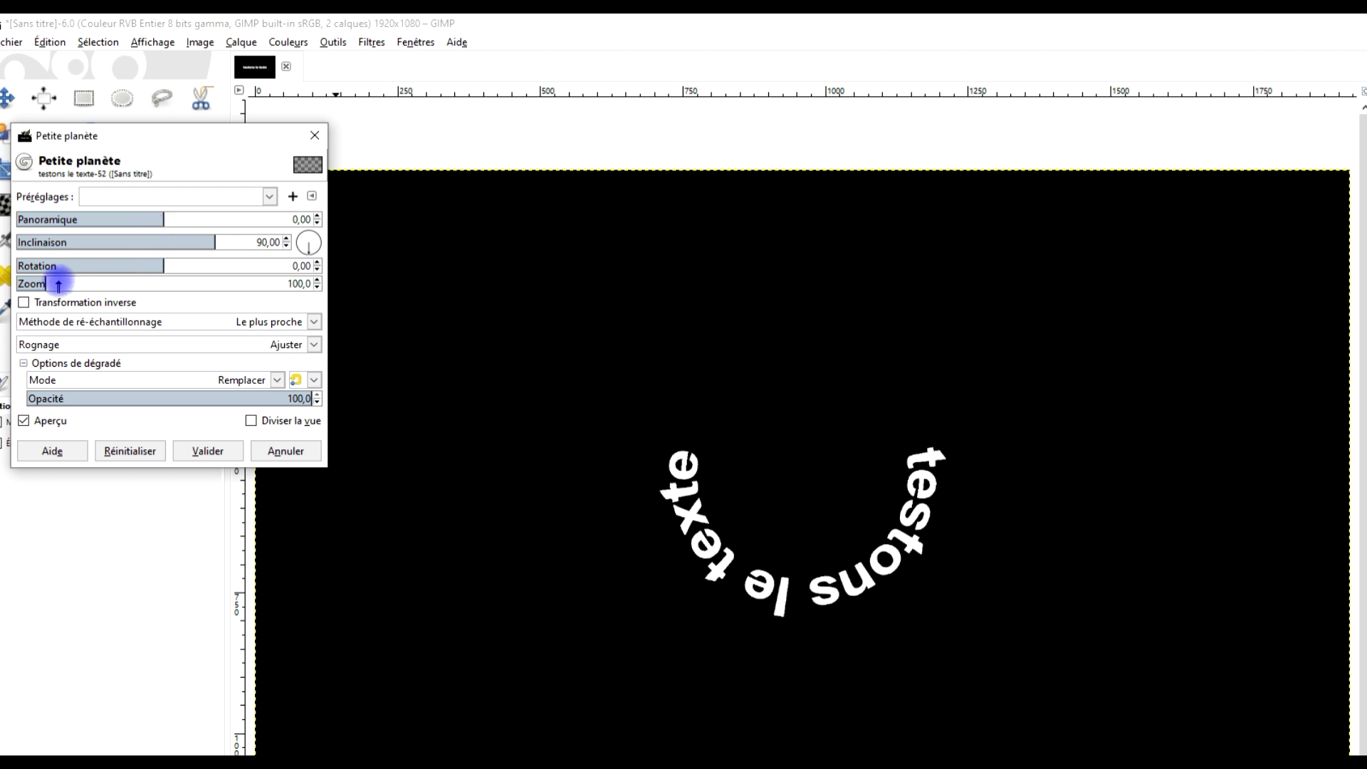
{"action": "left_click_drag", "start_coordinate": [50, 283], "coordinate": [68, 283]}
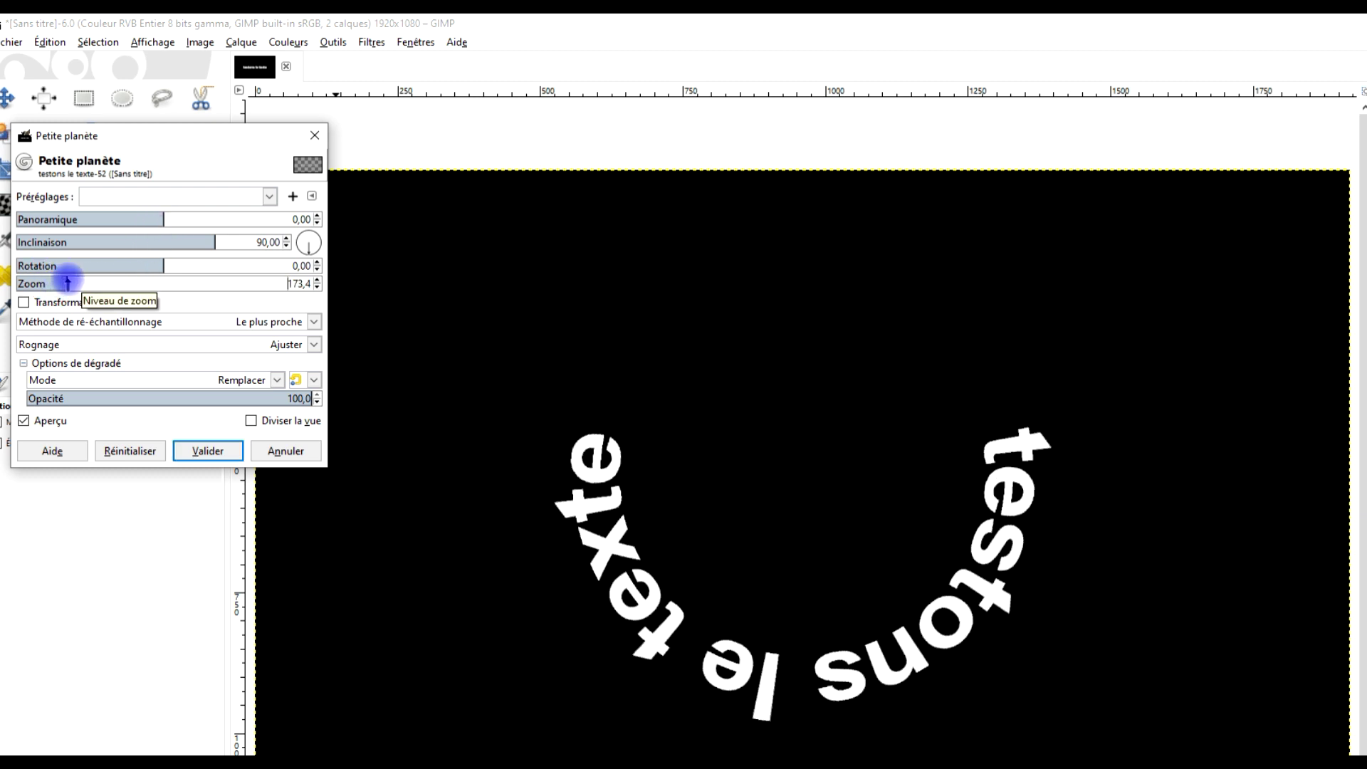
{"action": "left_click_drag", "start_coordinate": [162, 264], "coordinate": [89, 265]}
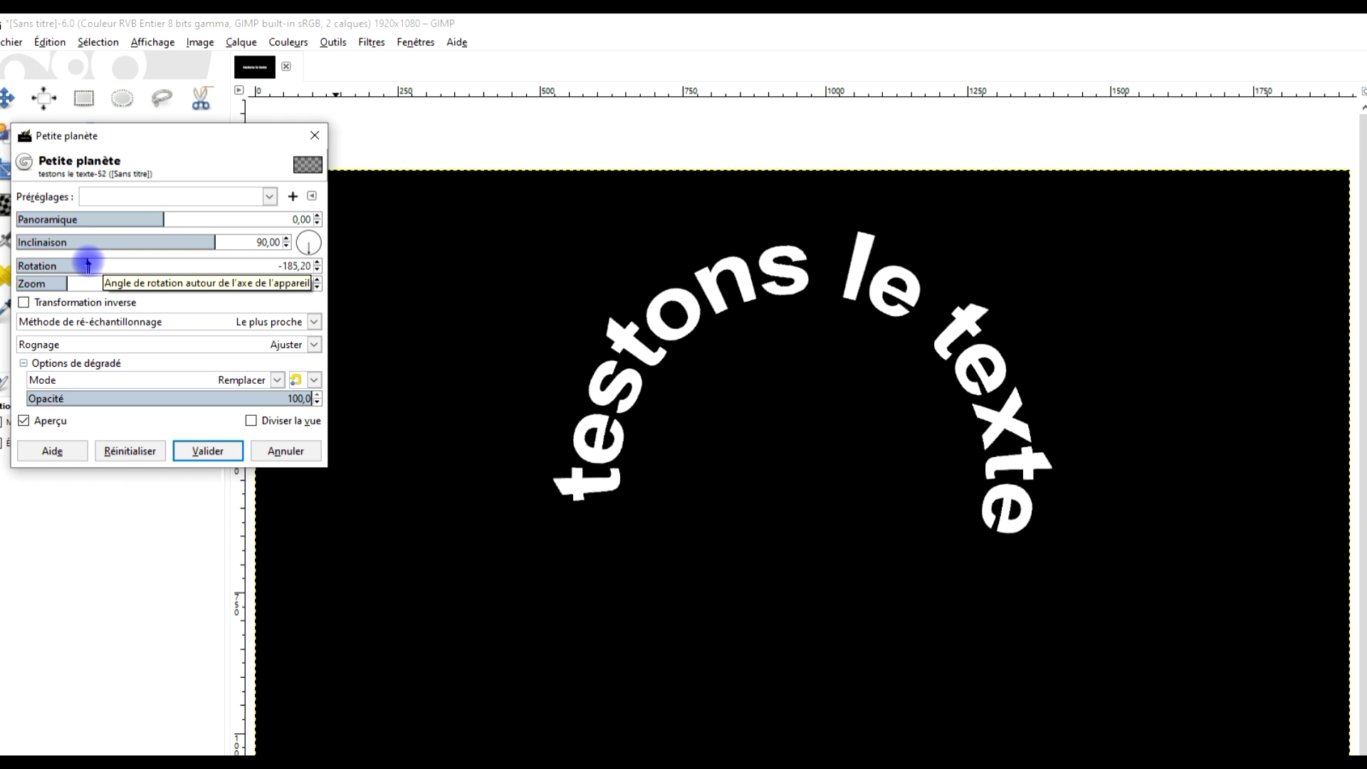
{"action": "left_click_drag", "start_coordinate": [89, 265], "coordinate": [89, 266]}
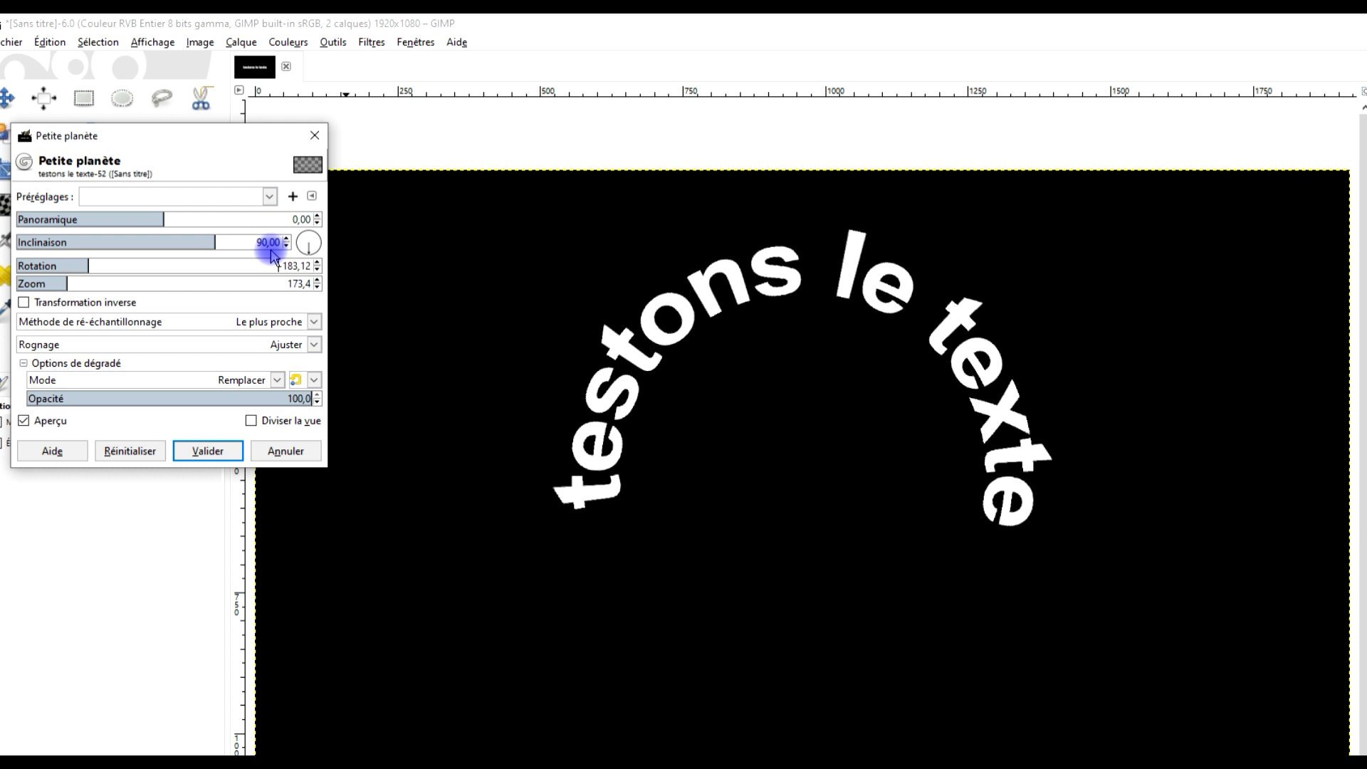
{"action": "left_click_drag", "start_coordinate": [216, 236], "coordinate": [104, 242]}
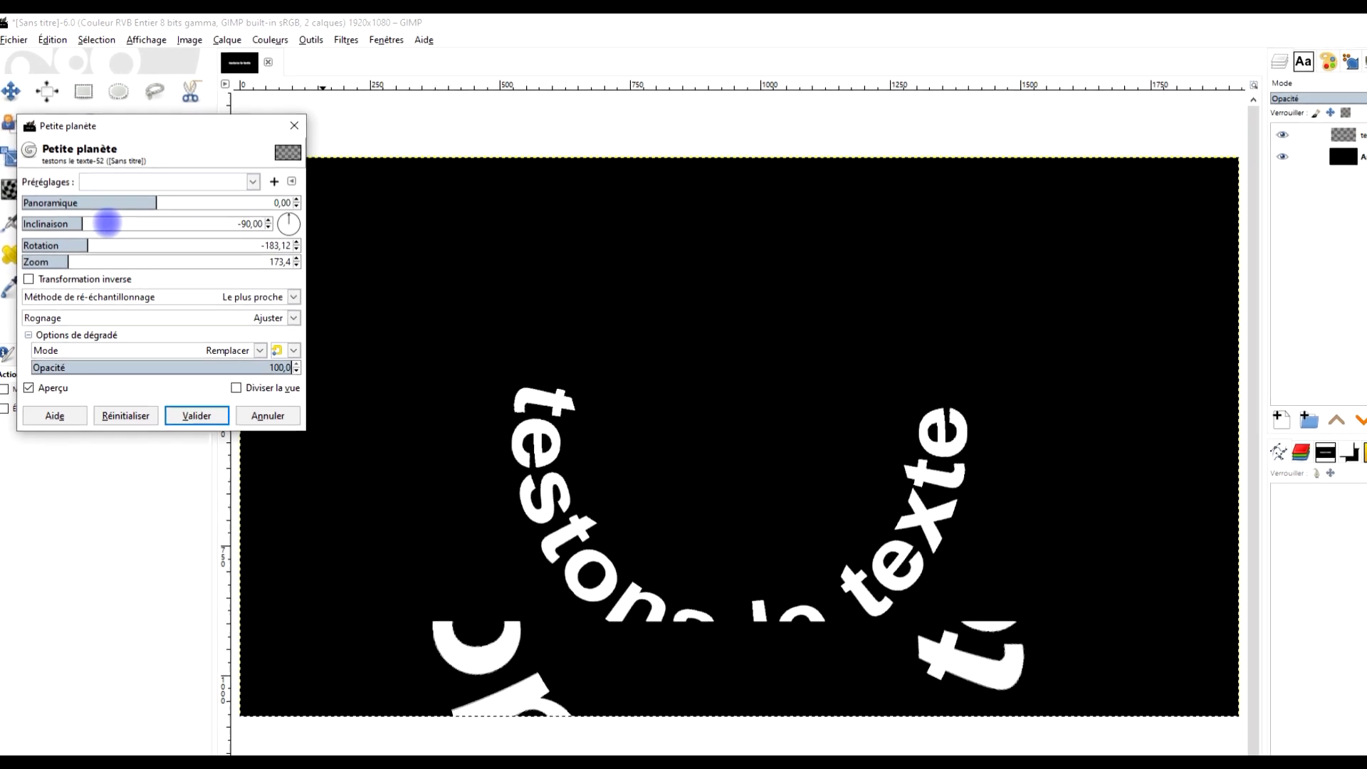
{"action": "left_click", "coordinate": [197, 416]}
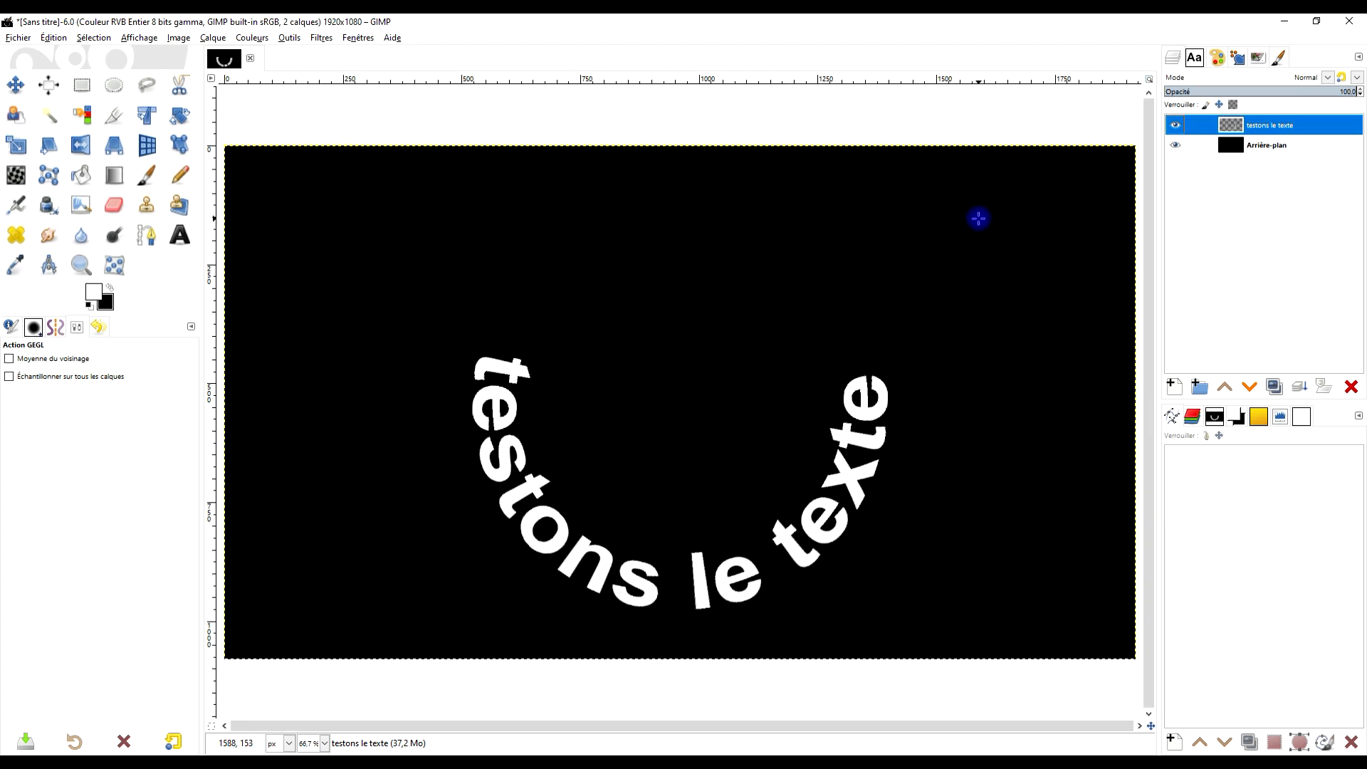
- Hide and delete the curved text layer
{"action": "left_click", "coordinate": [1176, 127]}
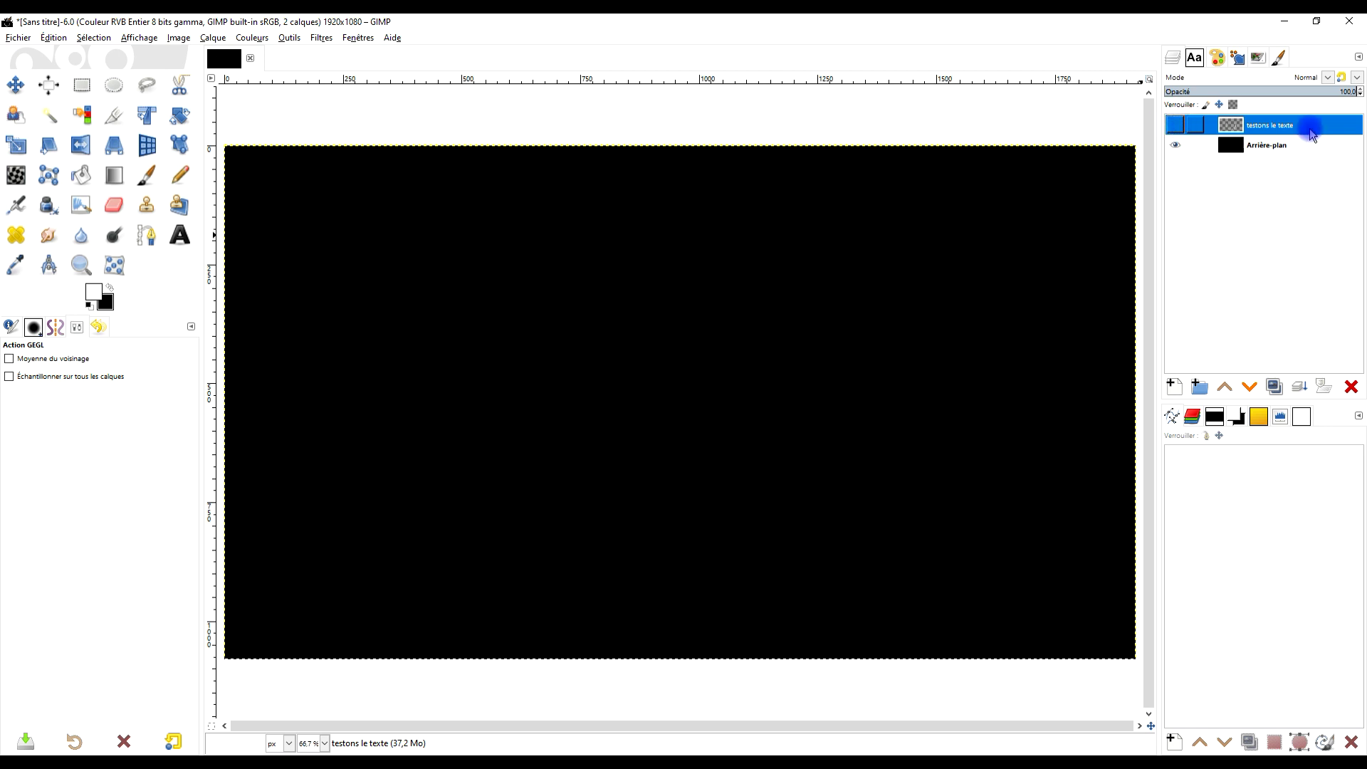
{"action": "left_click", "coordinate": [1351, 389]}
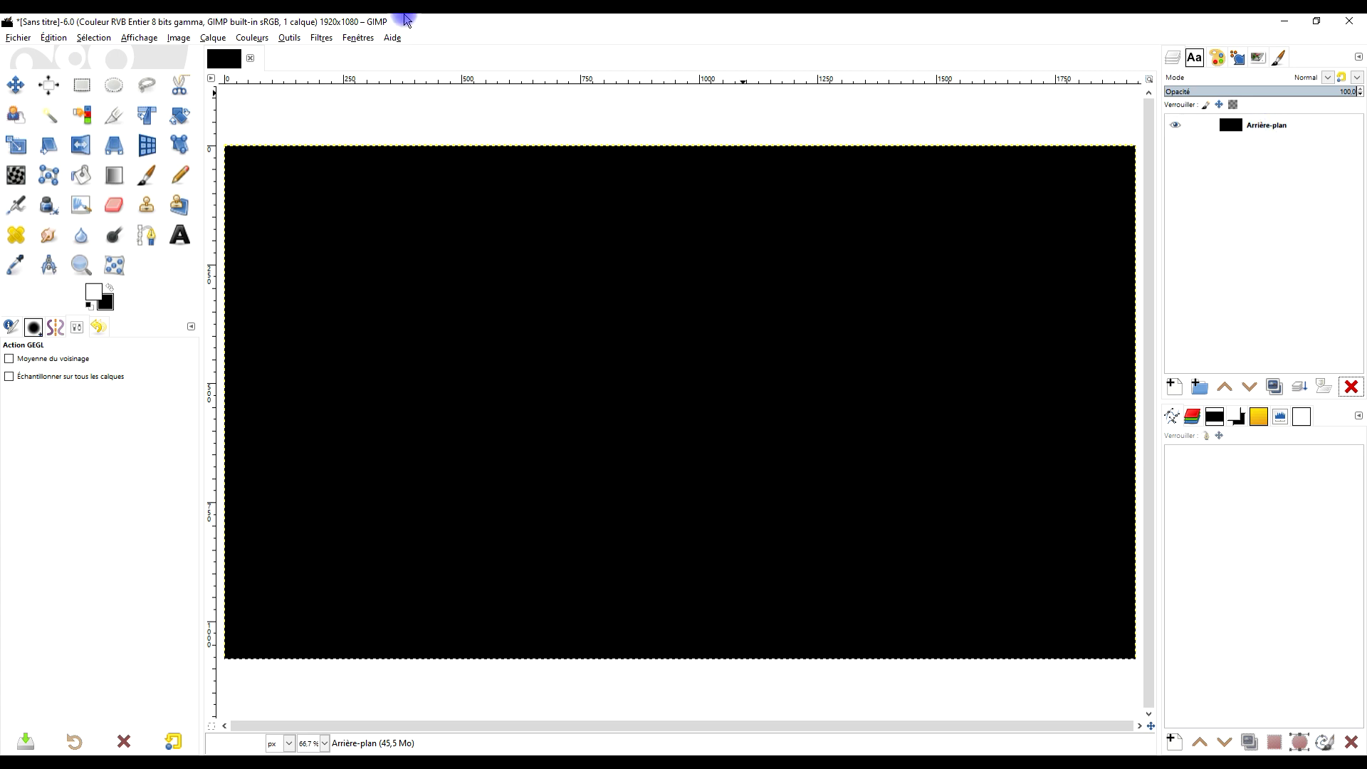
- Undo the layer's deletion and hiding, the Petite planète filter and the layer resize, back to the centred straight text
{"action": "left_click", "coordinate": [48, 40]}
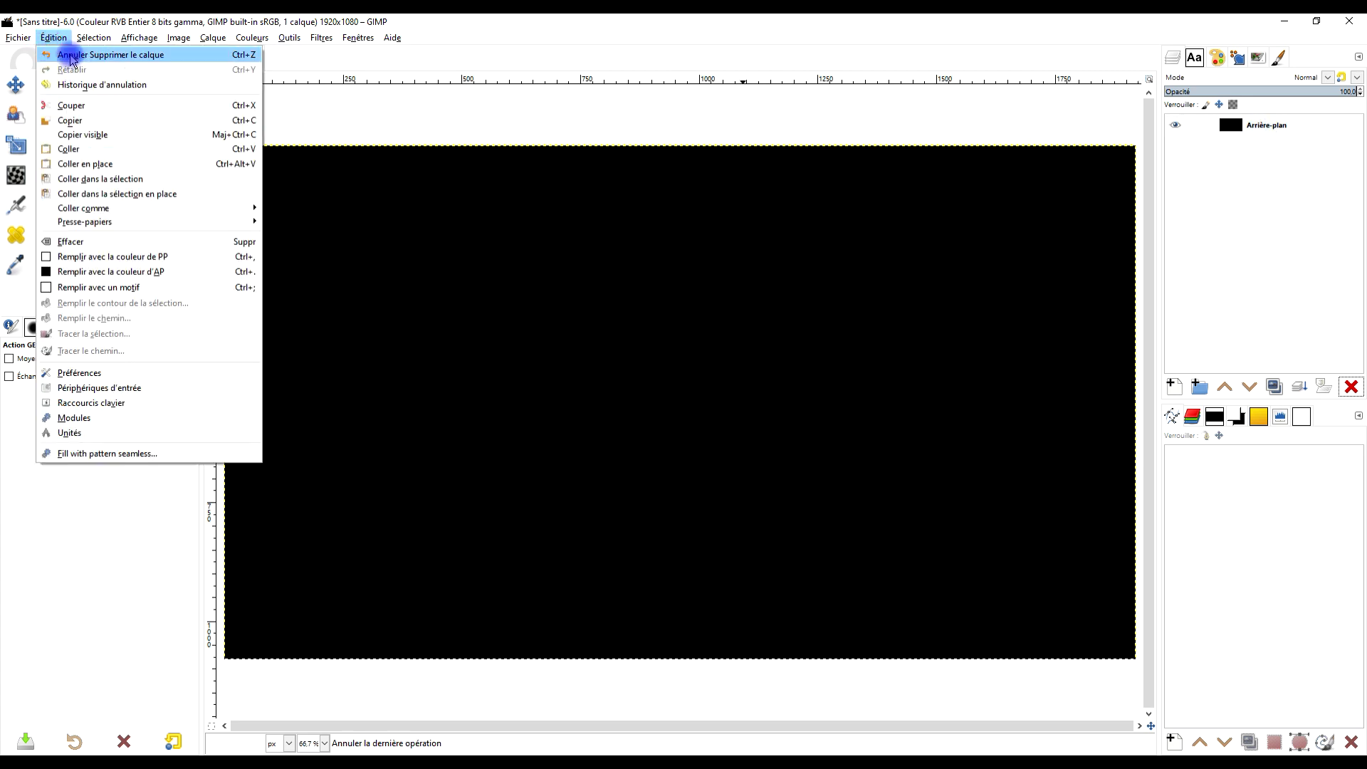
{"action": "left_click", "coordinate": [63, 55]}
{"action": "left_click", "coordinate": [52, 39]}
{"action": "left_click", "coordinate": [63, 55]}
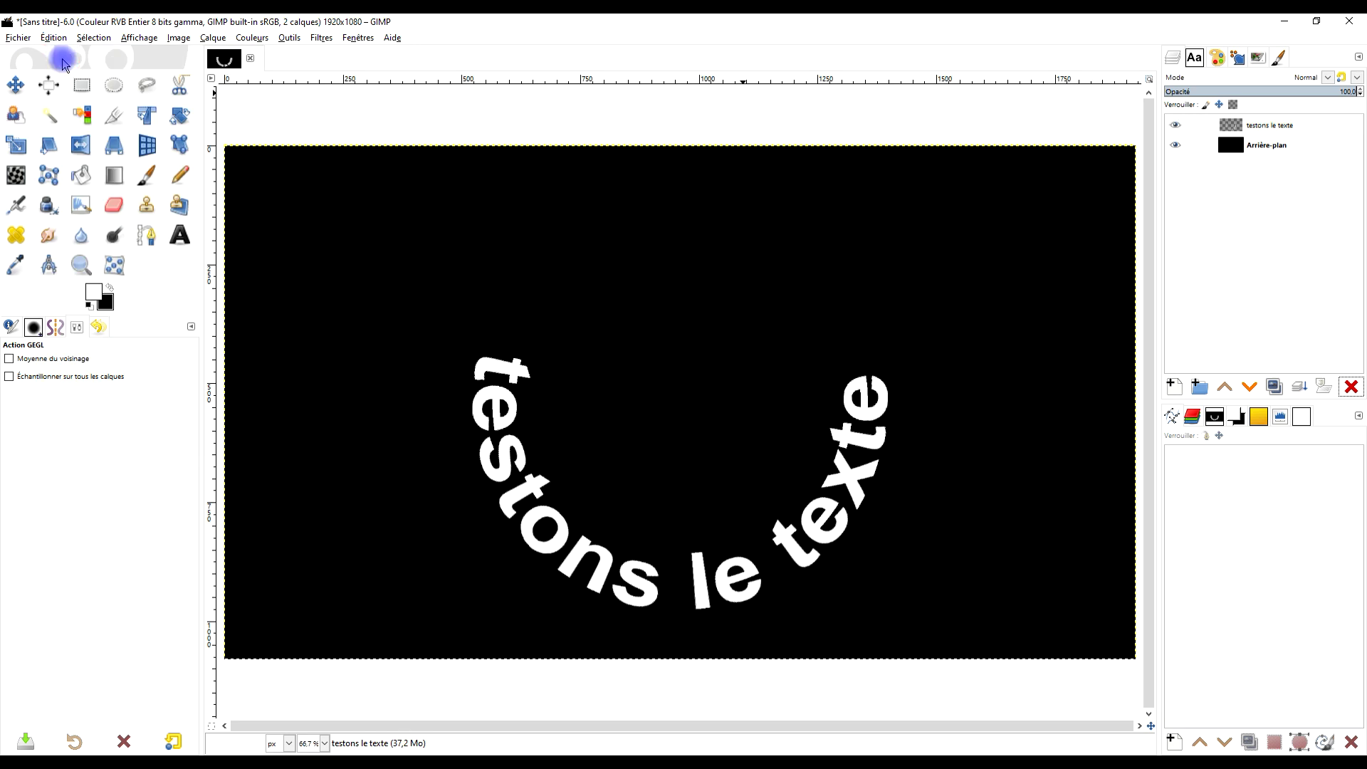
{"action": "key", "text": "ctrl+z"}
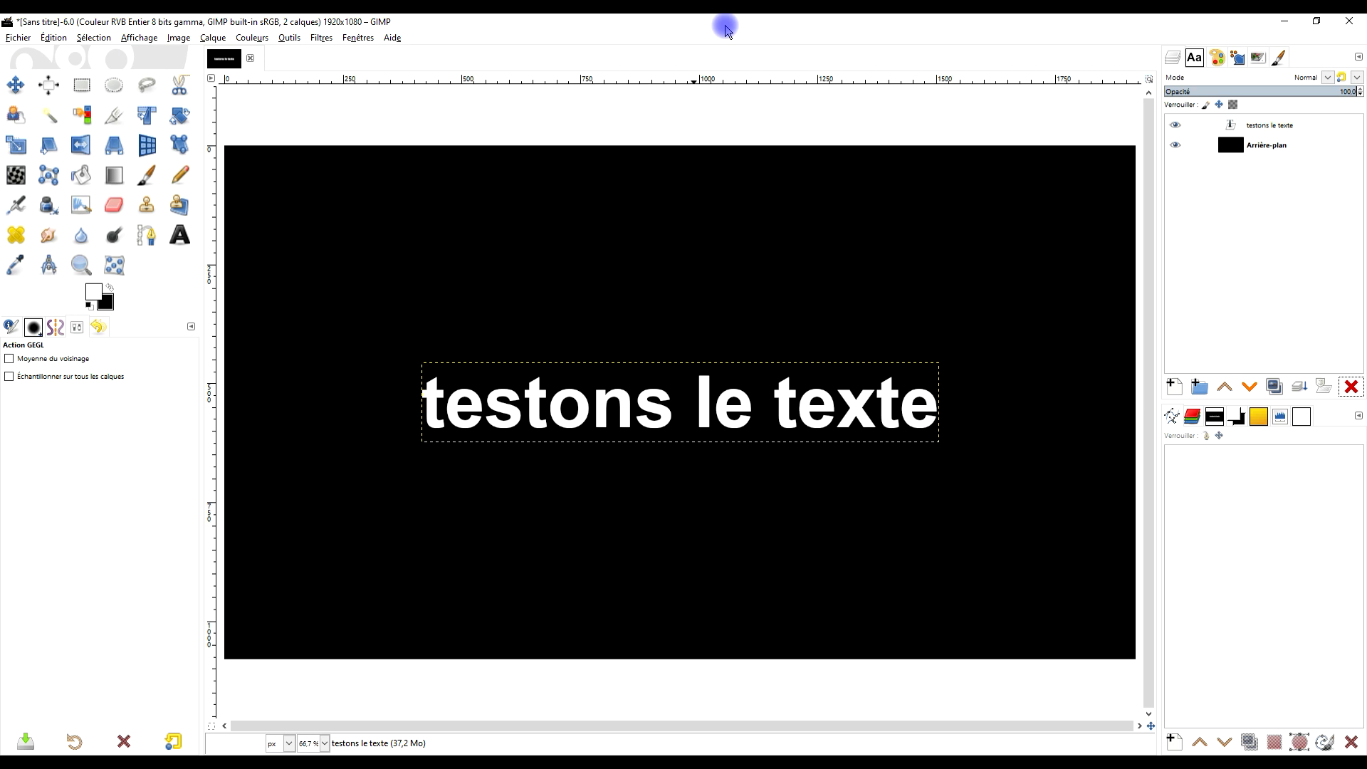
- Draw a circular selection about 792 px across, centred on the text, and place vertical and horizontal guides through its centre
{"action": "left_click", "coordinate": [109, 86]}
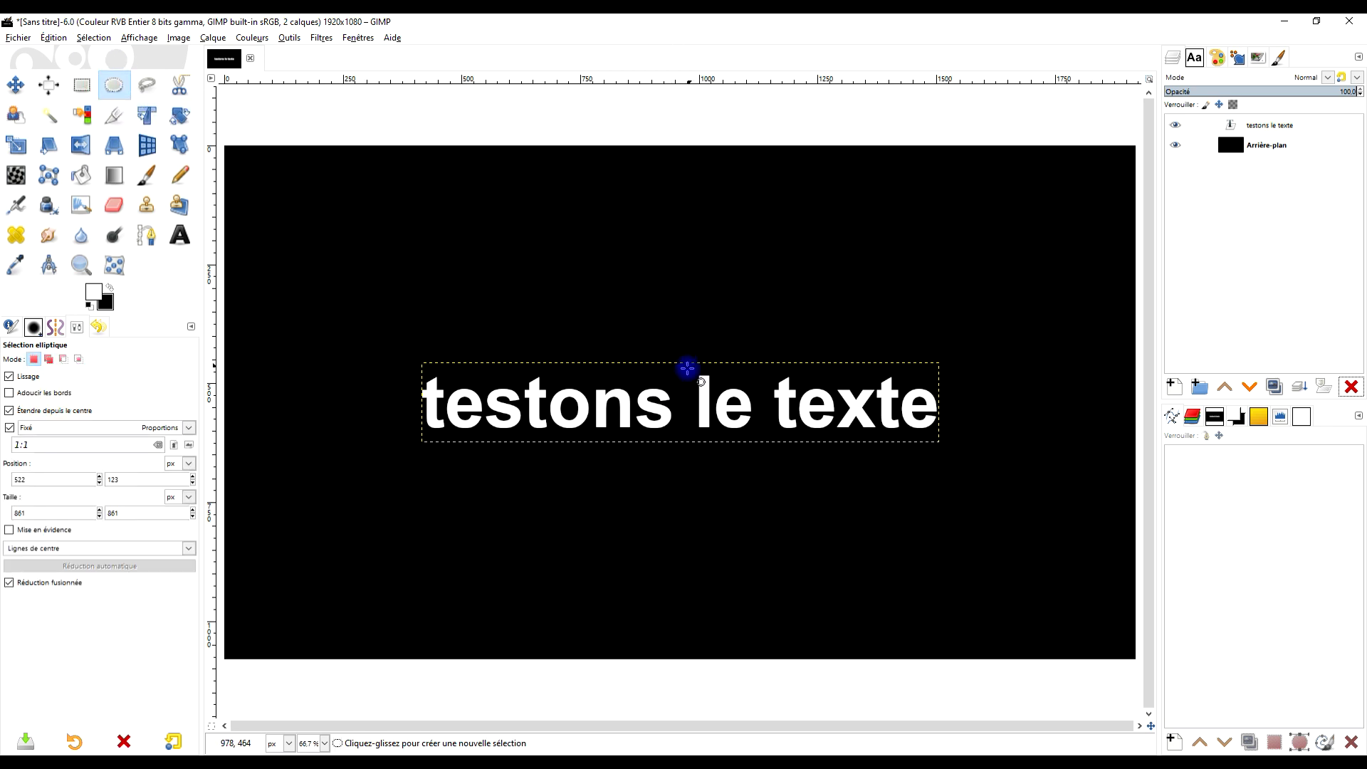
{"action": "left_click_drag", "start_coordinate": [683, 387], "coordinate": [869, 541]}
{"action": "left_click_drag", "start_coordinate": [696, 397], "coordinate": [679, 410]}
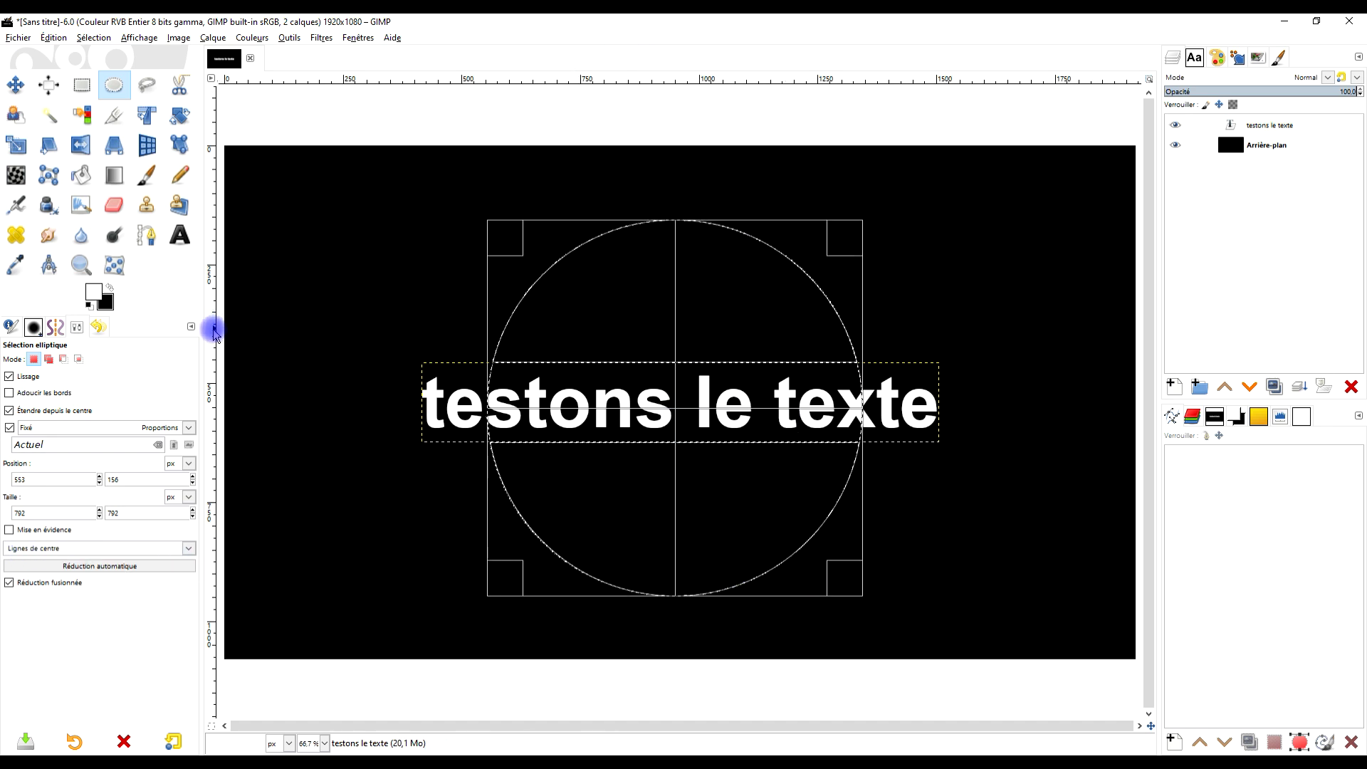
{"action": "left_click_drag", "start_coordinate": [213, 331], "coordinate": [676, 334]}
{"action": "left_click_drag", "start_coordinate": [598, 79], "coordinate": [602, 413]}
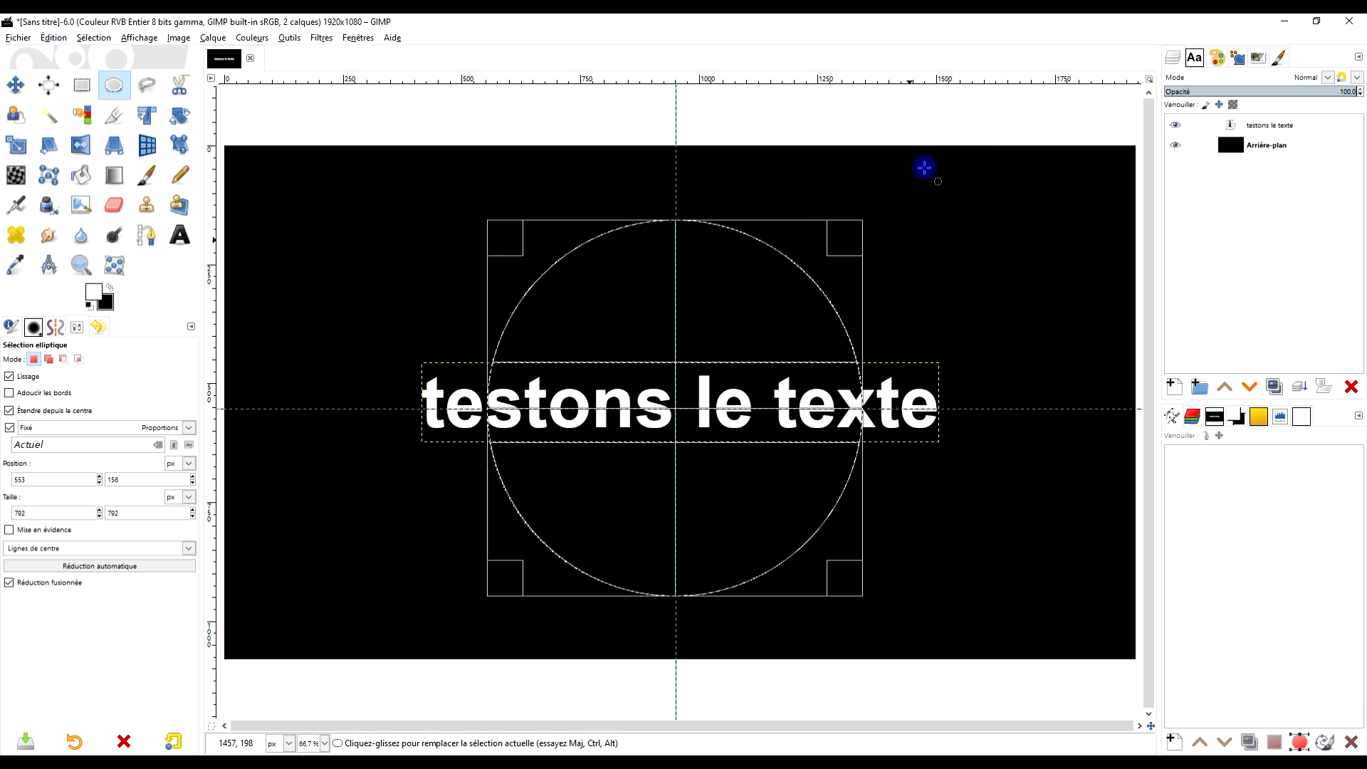
- Convert the circular selection to a path
{"action": "left_click", "coordinate": [92, 40]}
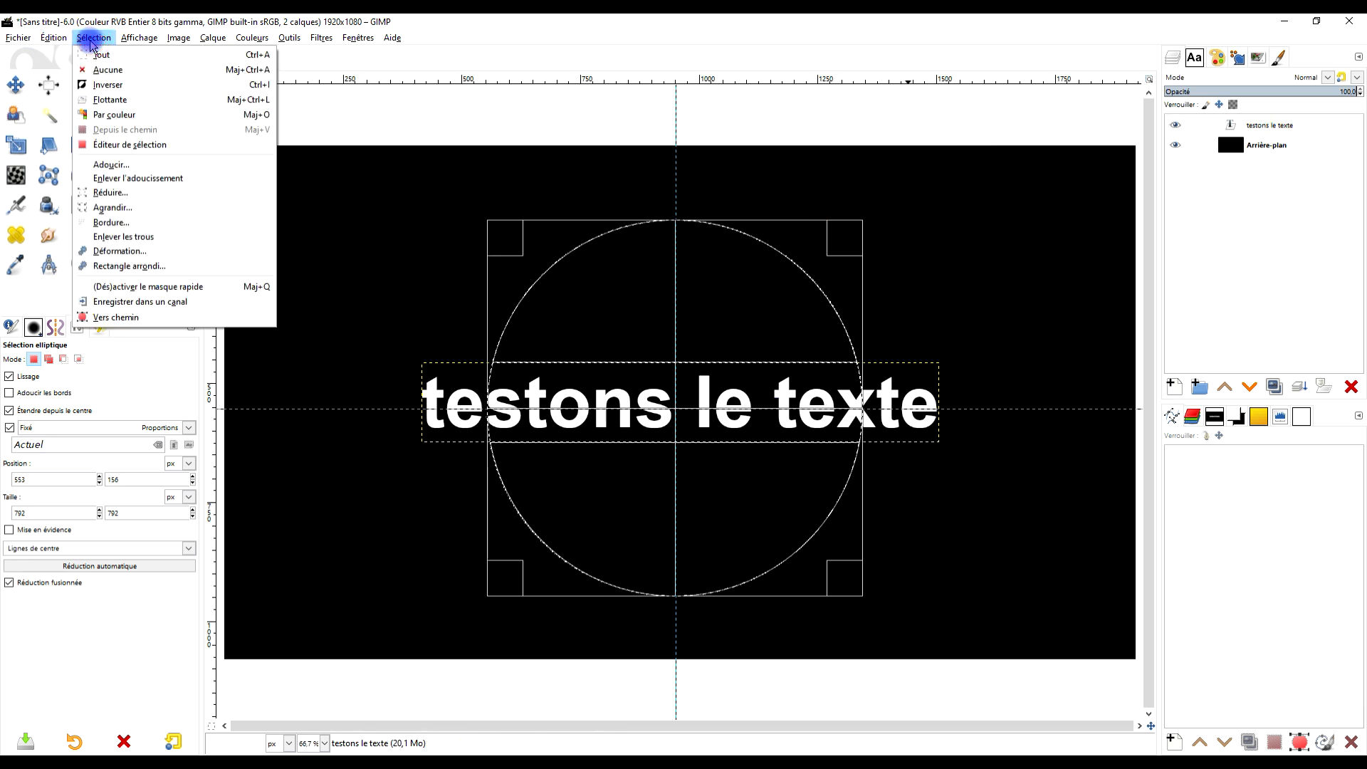
{"action": "left_click", "coordinate": [141, 318]}
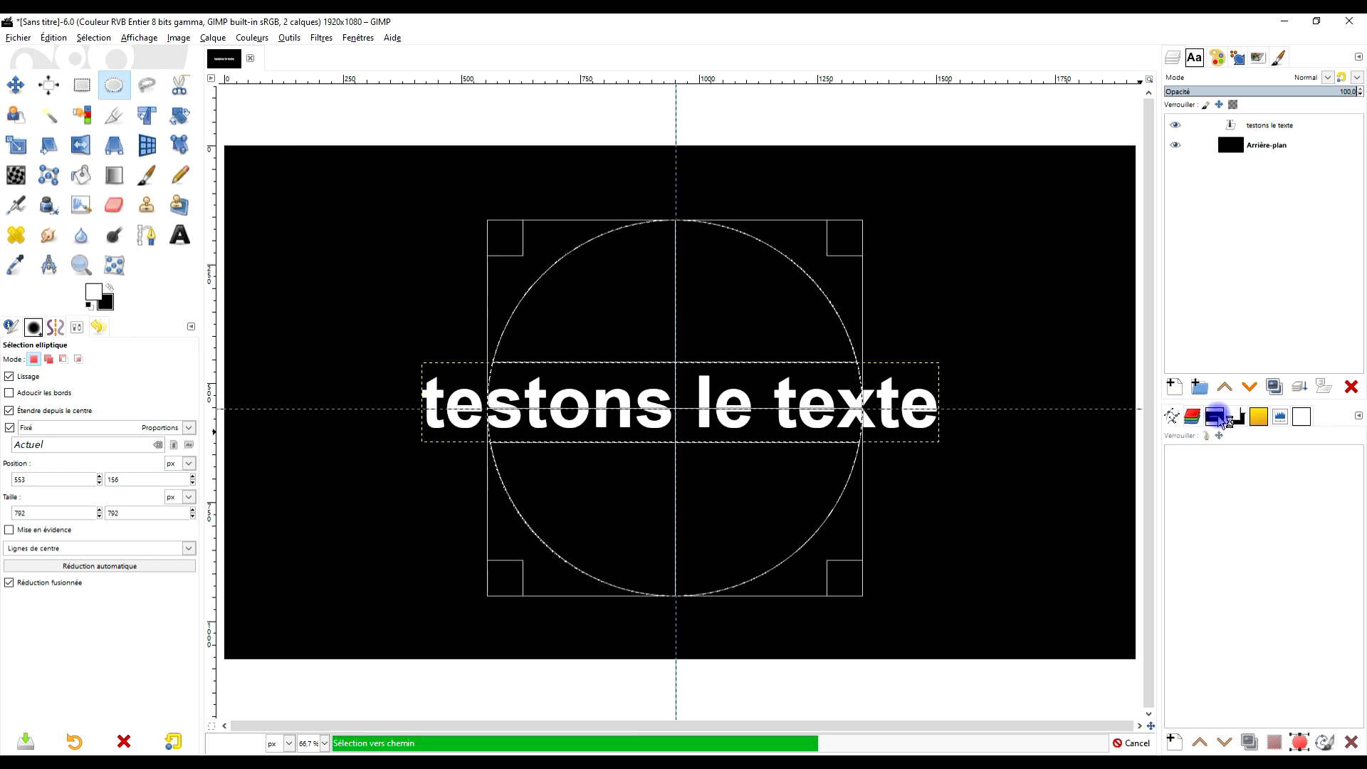
- Rename the path made from the circular selection to "cercle"
{"action": "left_click", "coordinate": [1170, 418]}
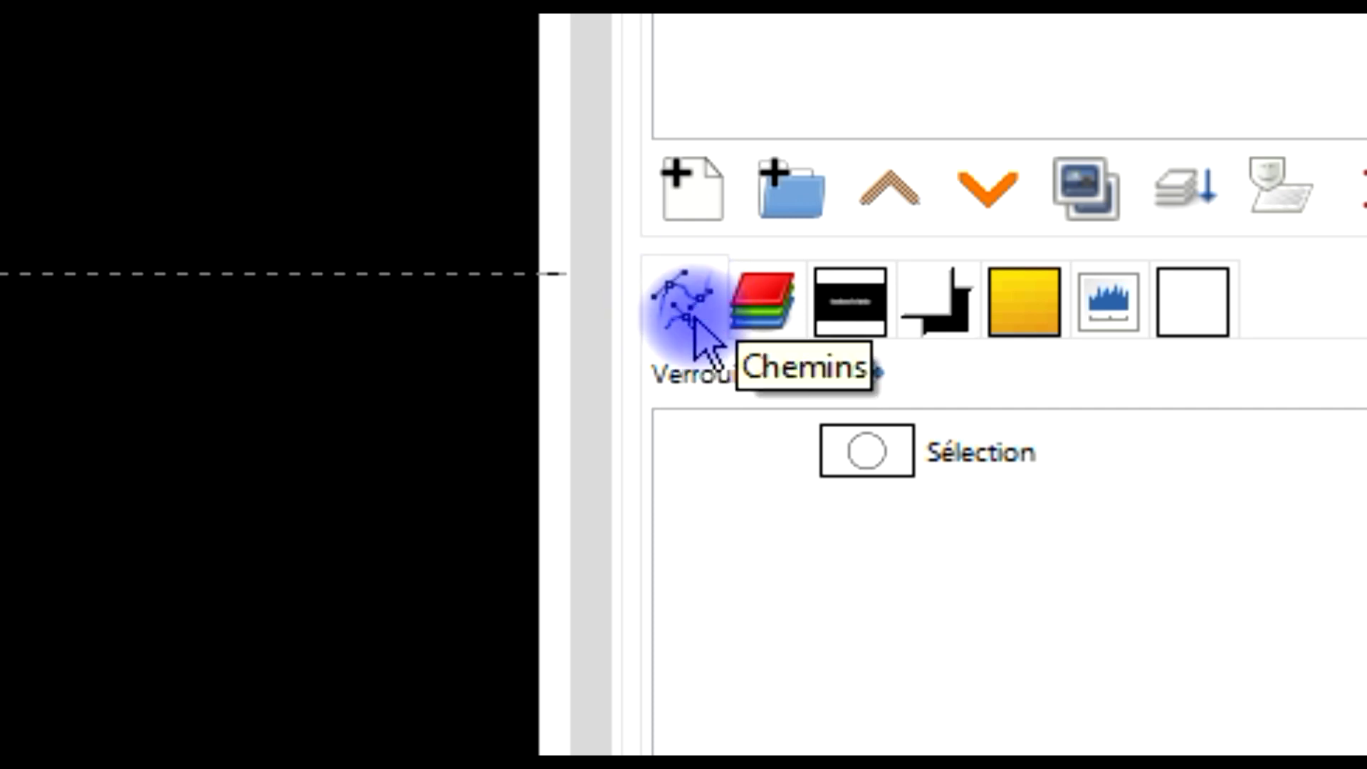
{"action": "left_click", "coordinate": [691, 306]}
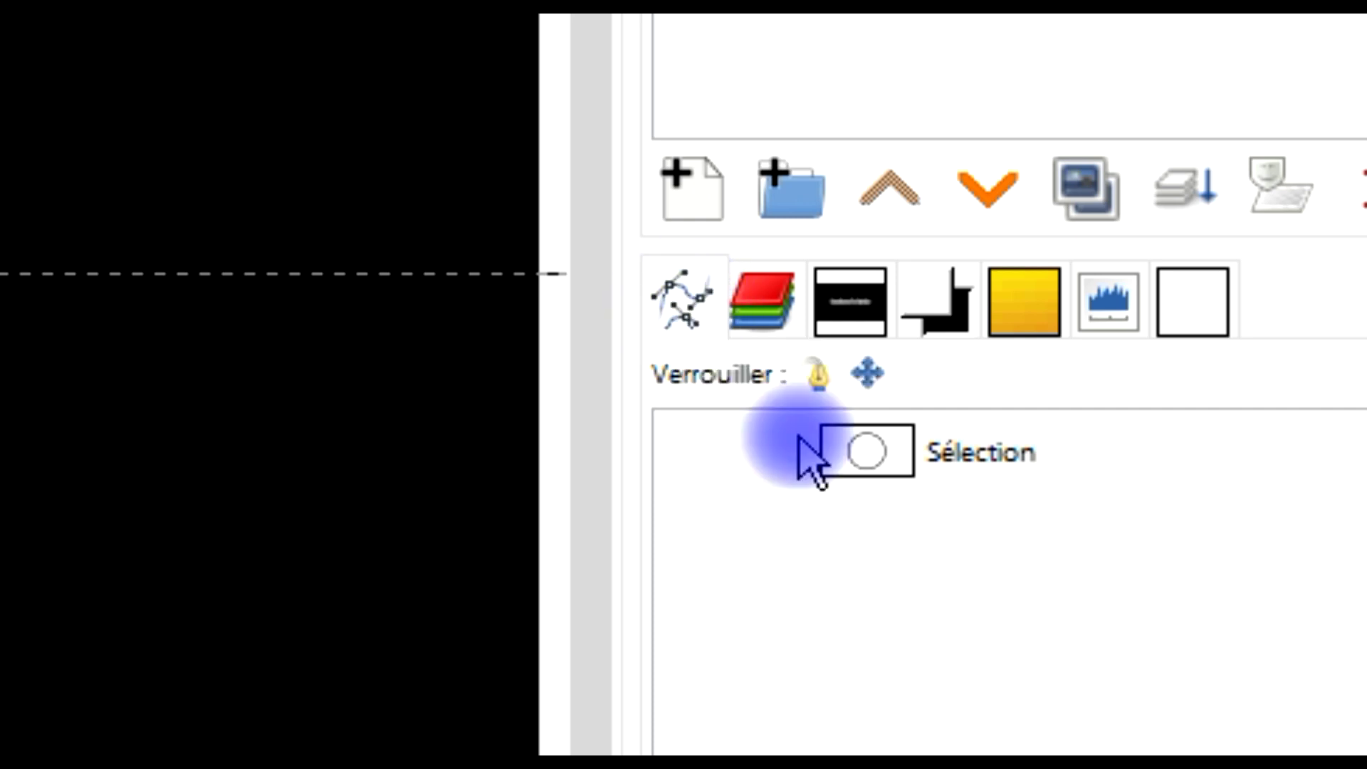
{"action": "double_click", "coordinate": [976, 452]}
{"action": "type", "text": "cercle"}
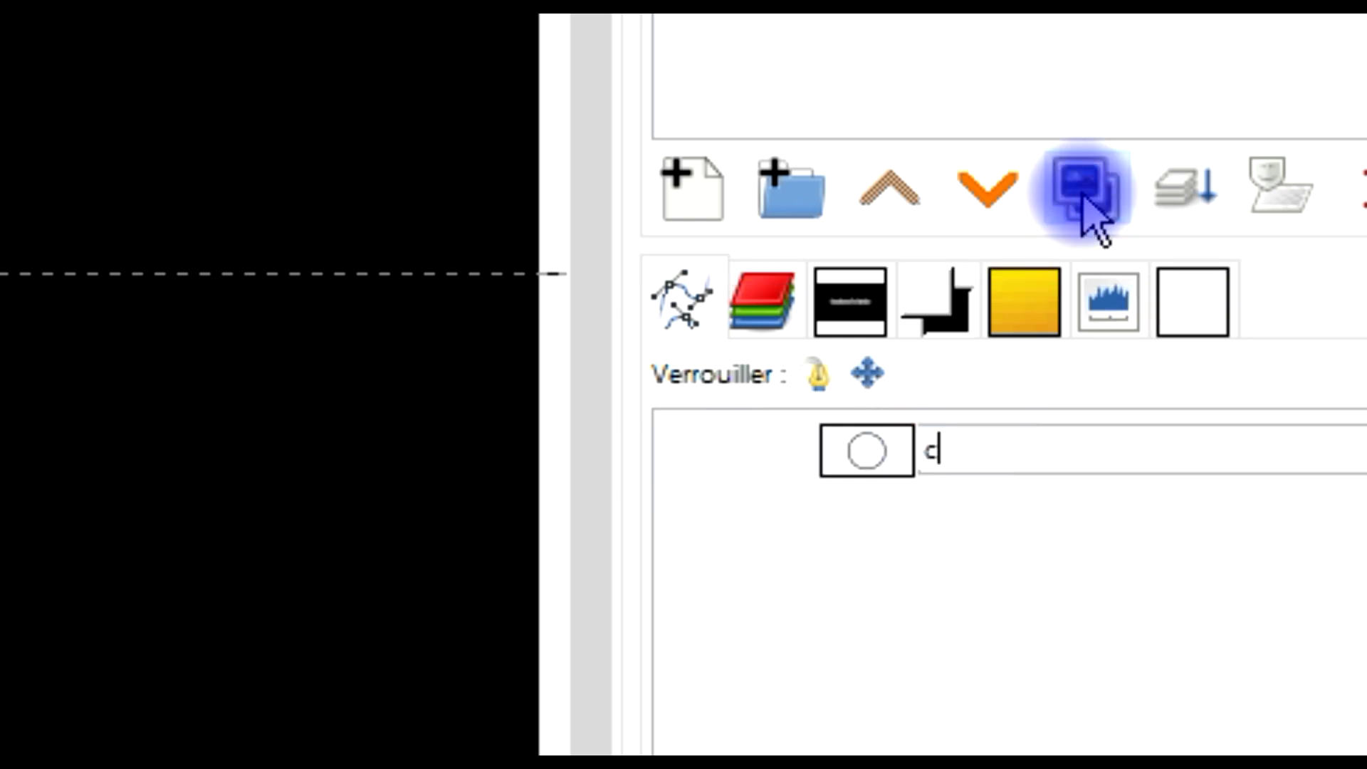
{"action": "key", "text": "Return"}
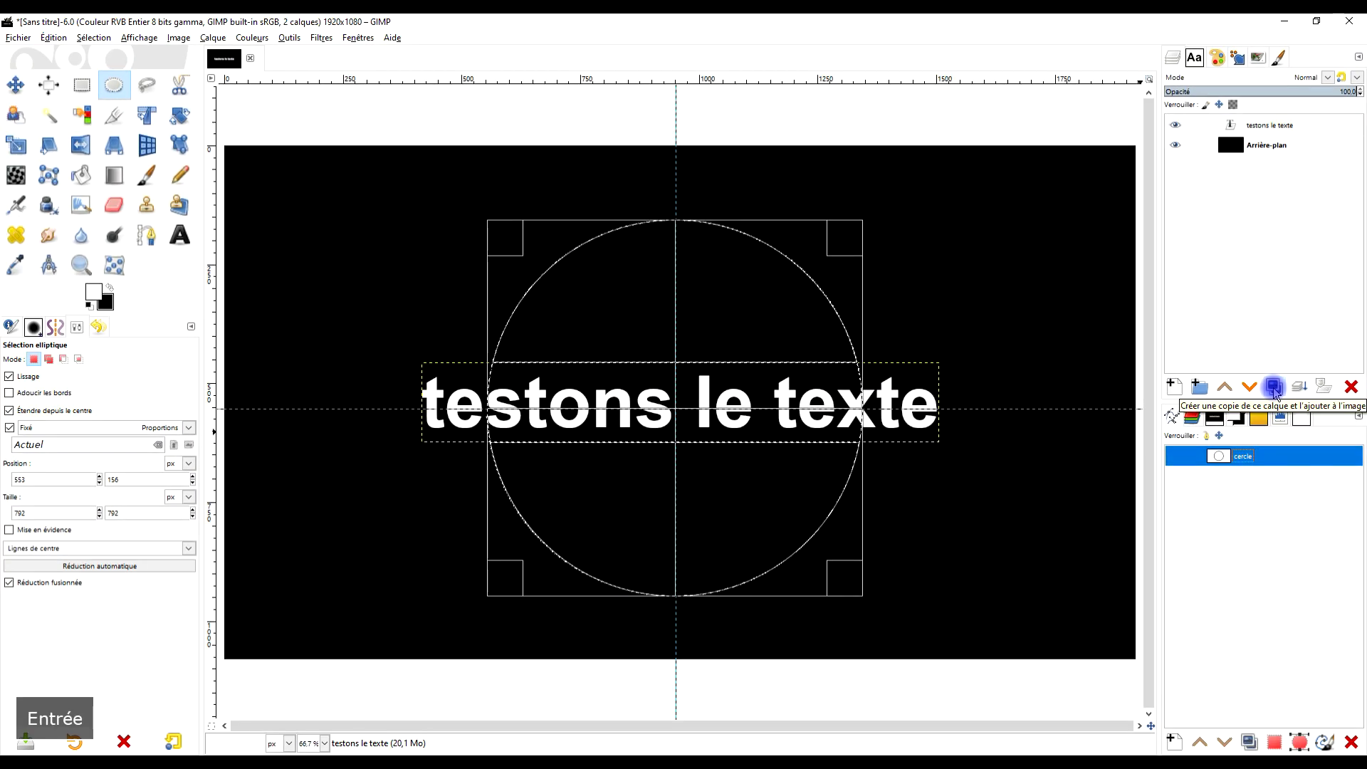
- Remove the circular selection and make the "cercle" path visible on the canvas
{"action": "left_click", "coordinate": [94, 38]}
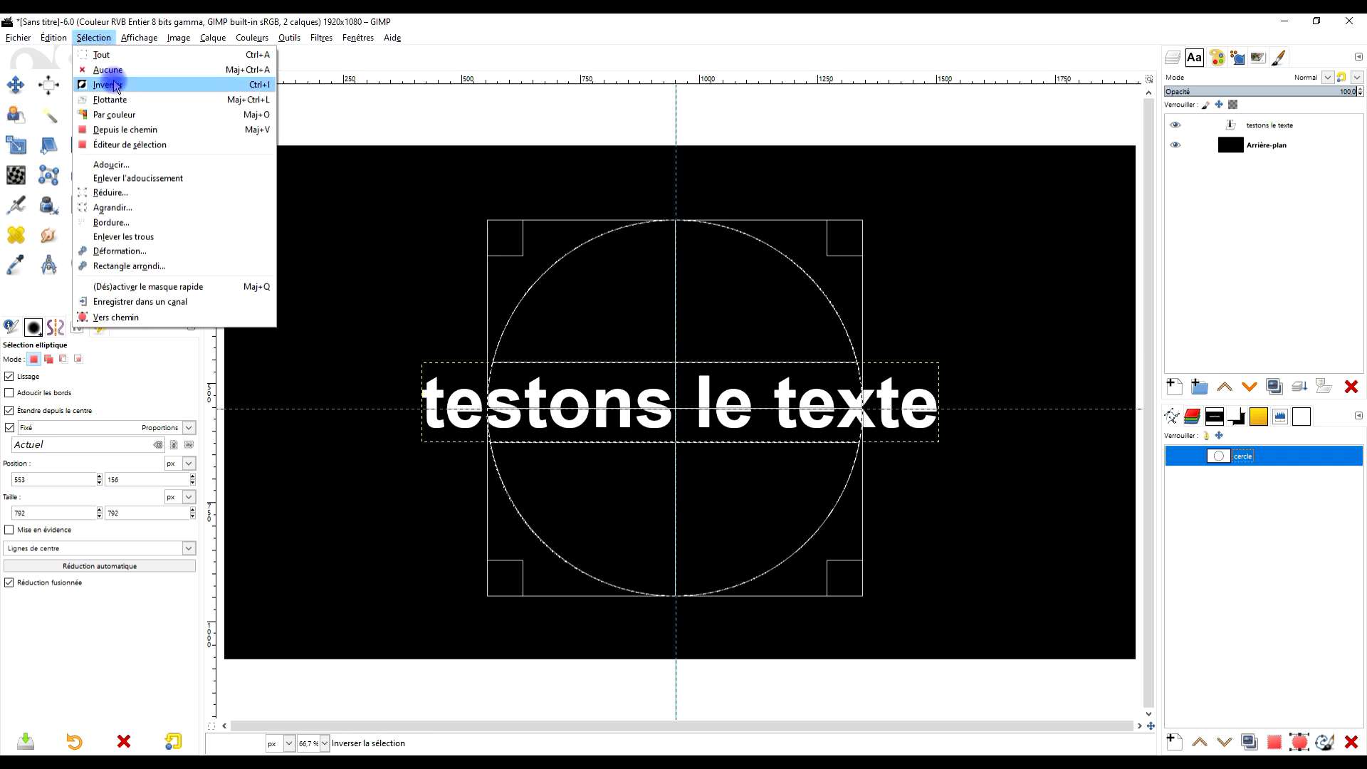
{"action": "left_click", "coordinate": [107, 70]}
{"action": "left_click", "coordinate": [1183, 458]}
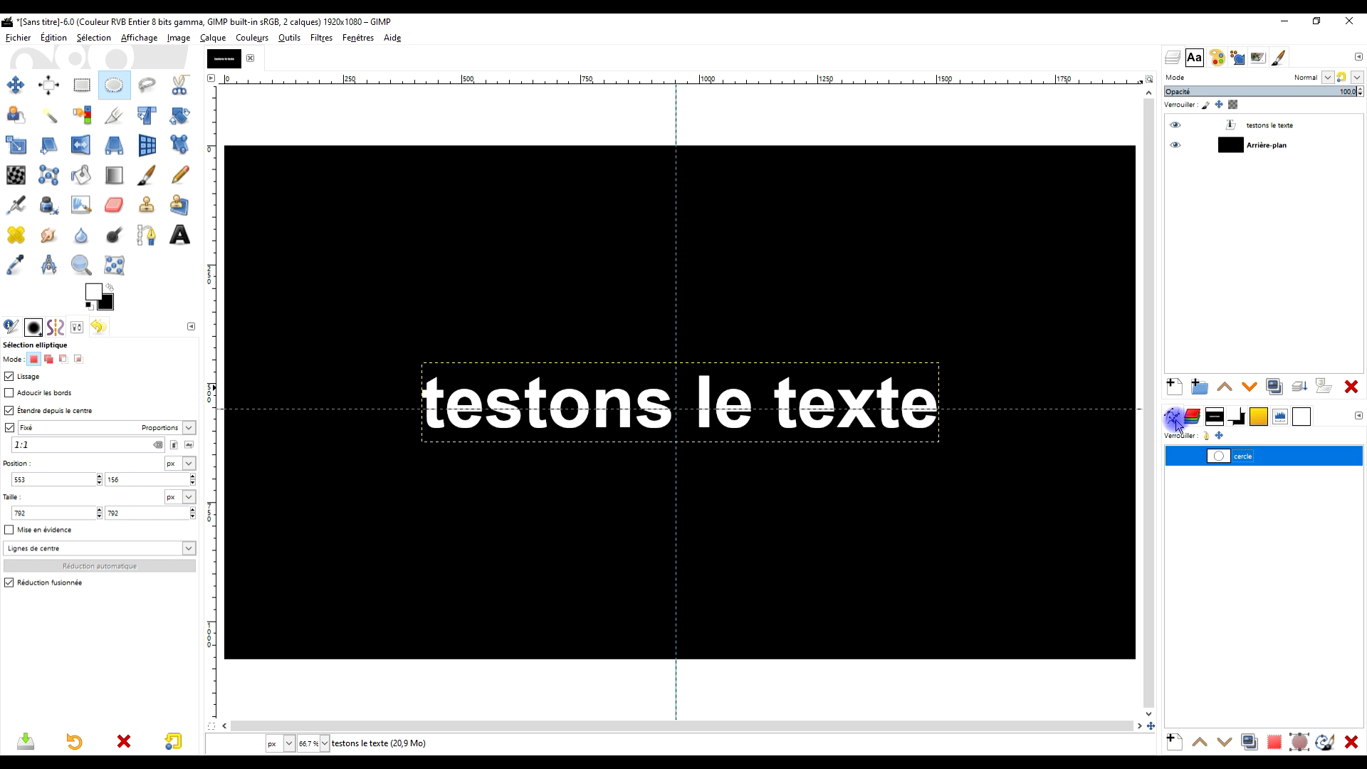
{"action": "left_click", "coordinate": [1176, 459]}
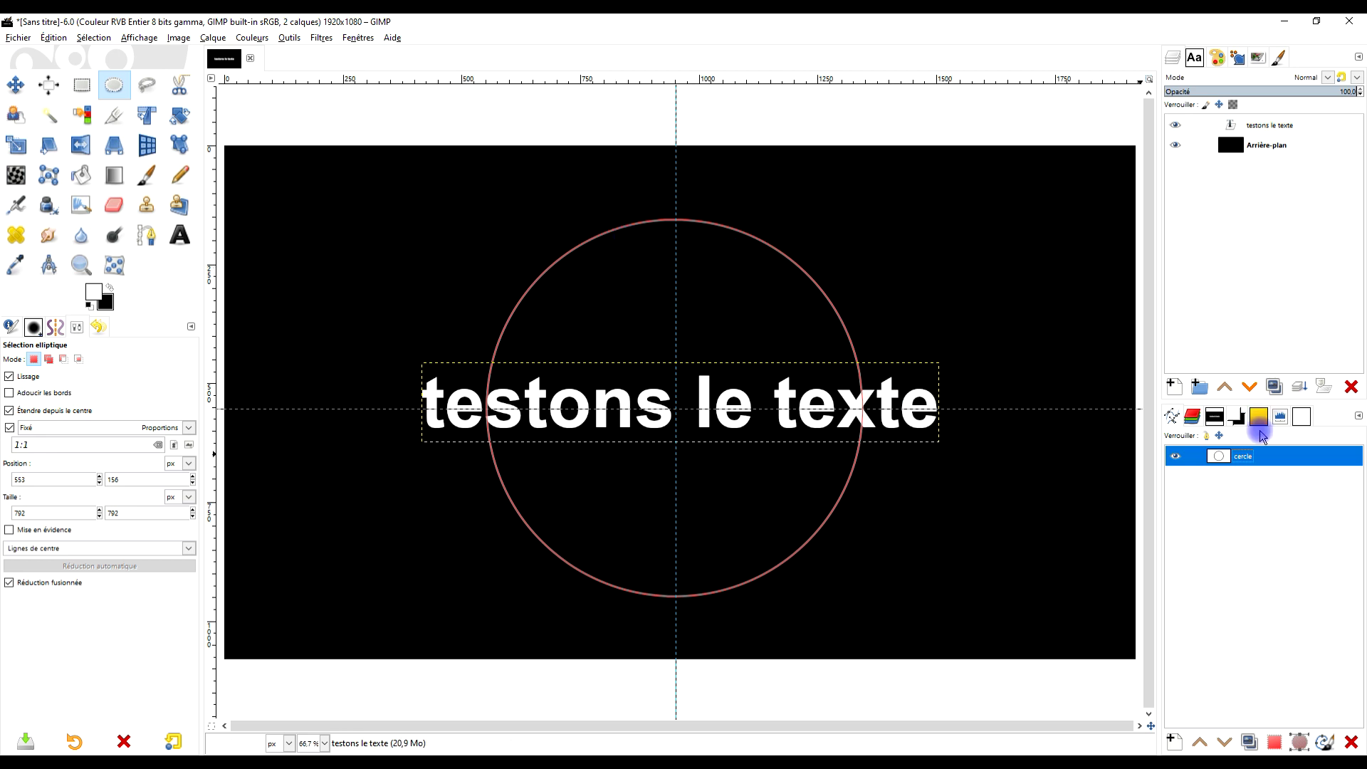
- Lay the text along the circle path and try rotating the resulting text path by -68.52° about the circle's centre
{"action": "right_click", "coordinate": [1232, 129]}
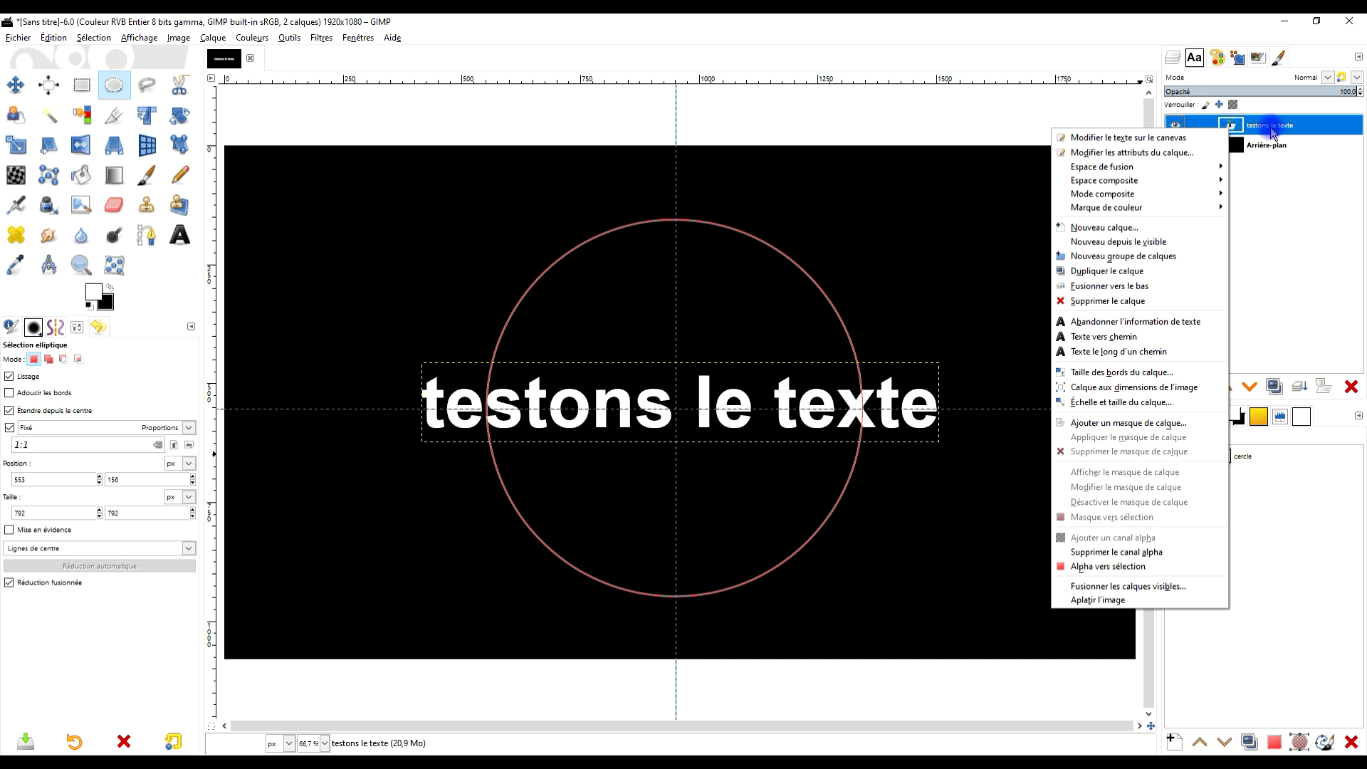
{"action": "left_click", "coordinate": [1117, 354]}
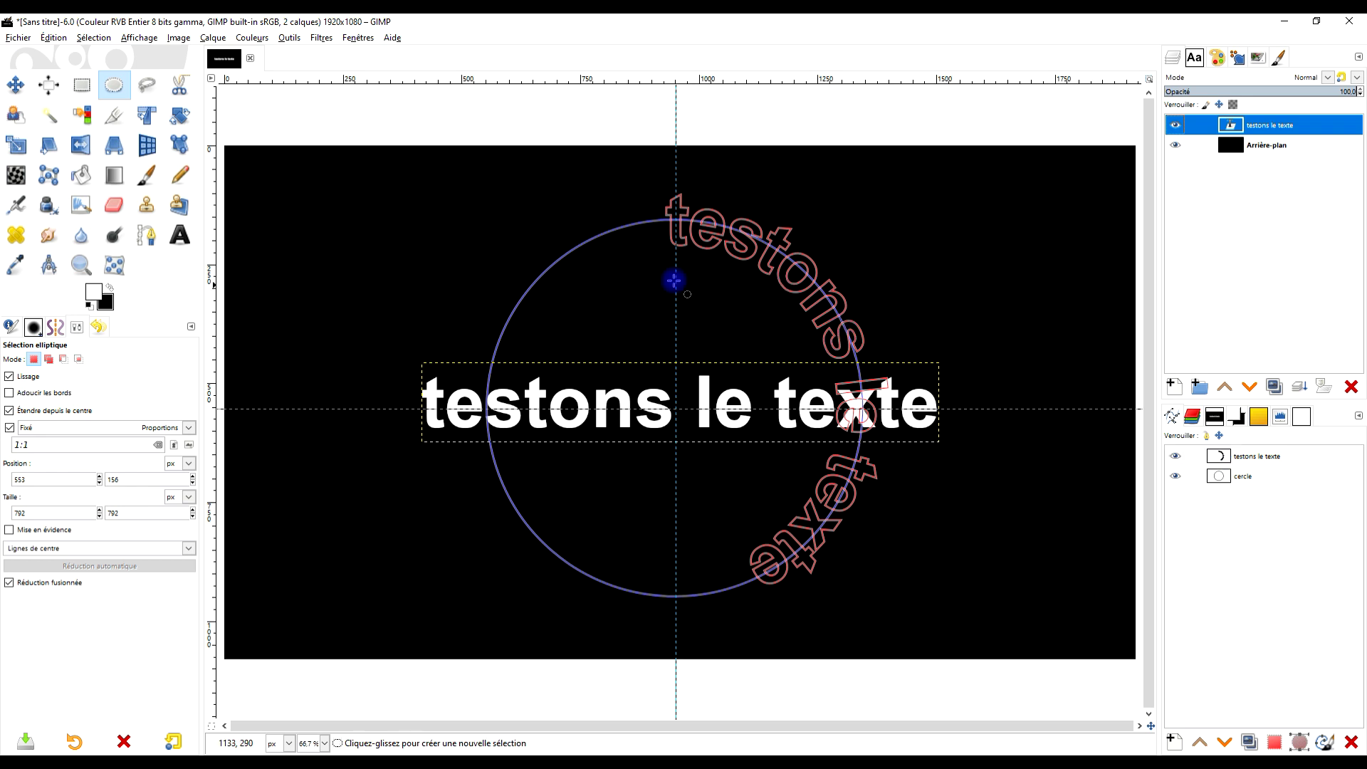
{"action": "left_click", "coordinate": [175, 119]}
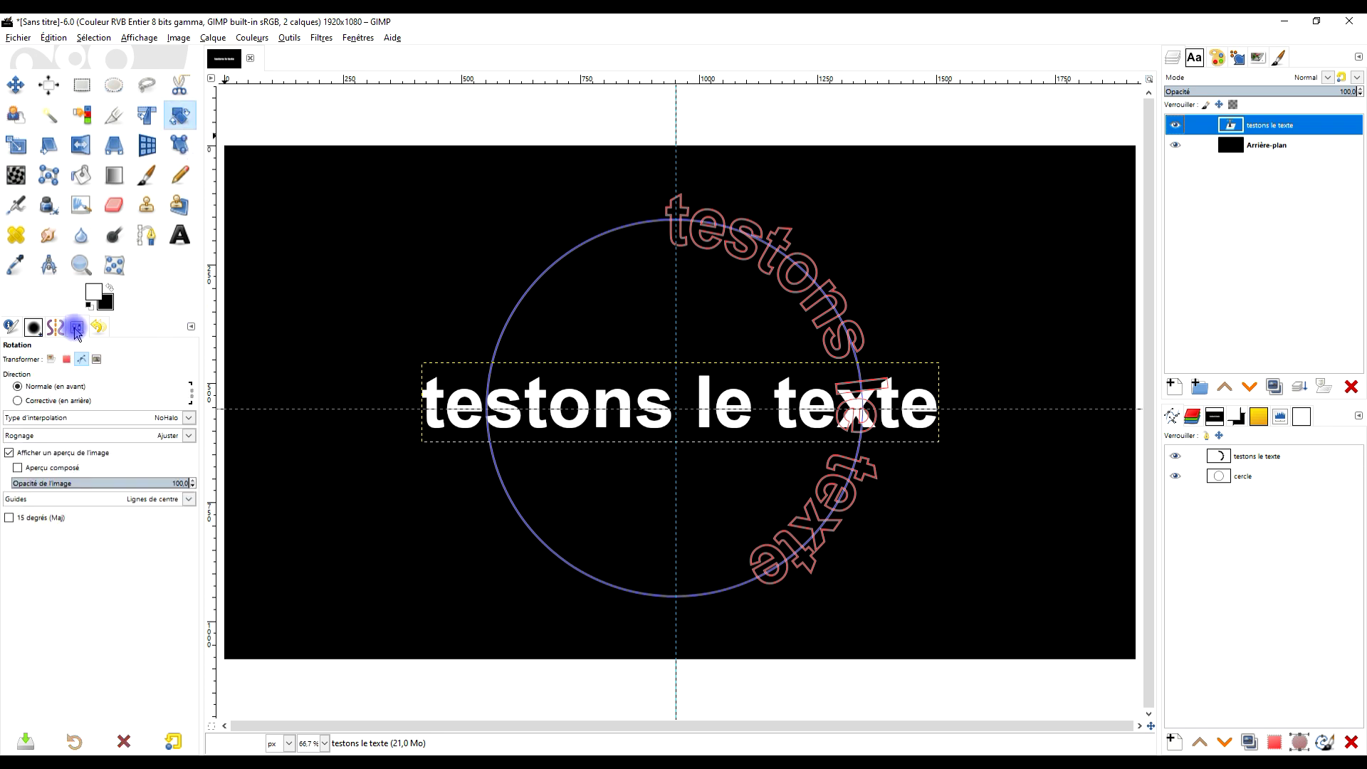
{"action": "left_click", "coordinate": [51, 360]}
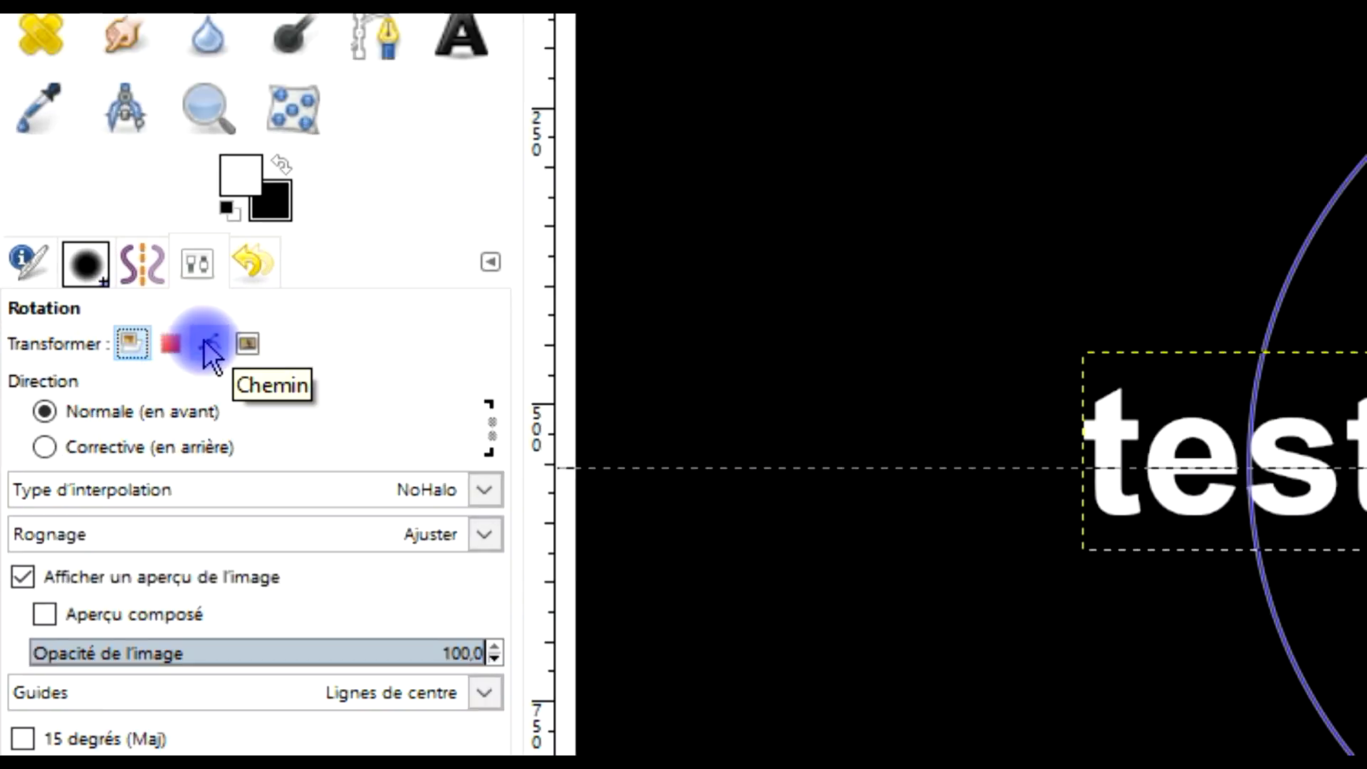
{"action": "left_click", "coordinate": [208, 342]}
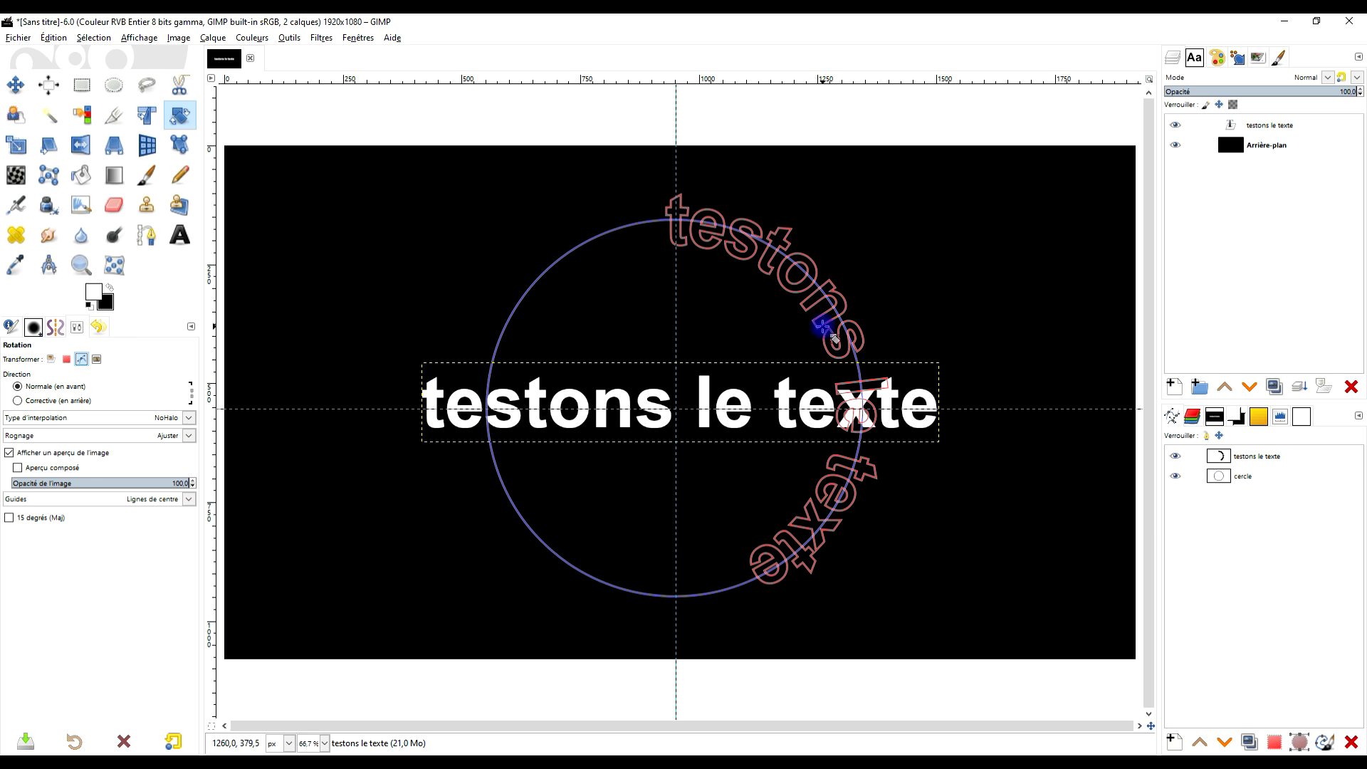
{"action": "left_click", "coordinate": [1264, 459]}
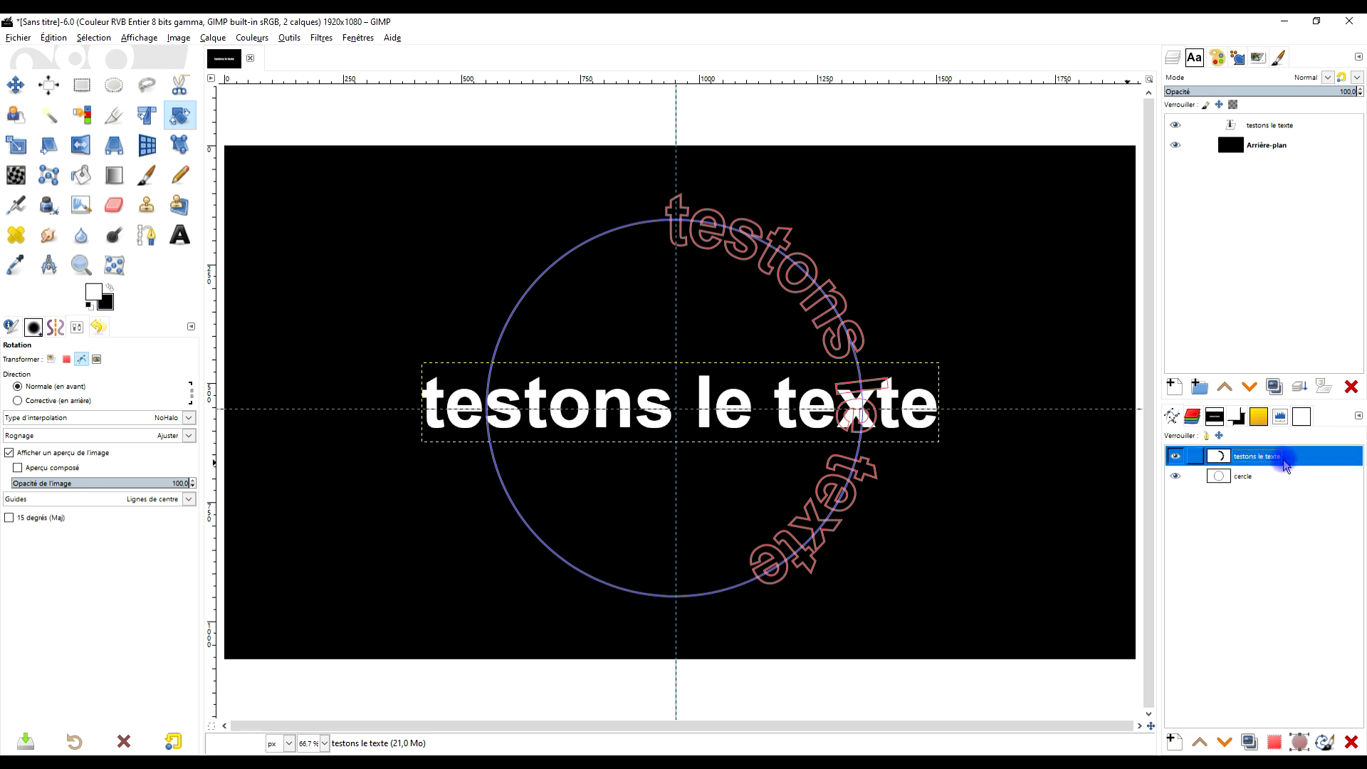
{"action": "left_click", "coordinate": [817, 325]}
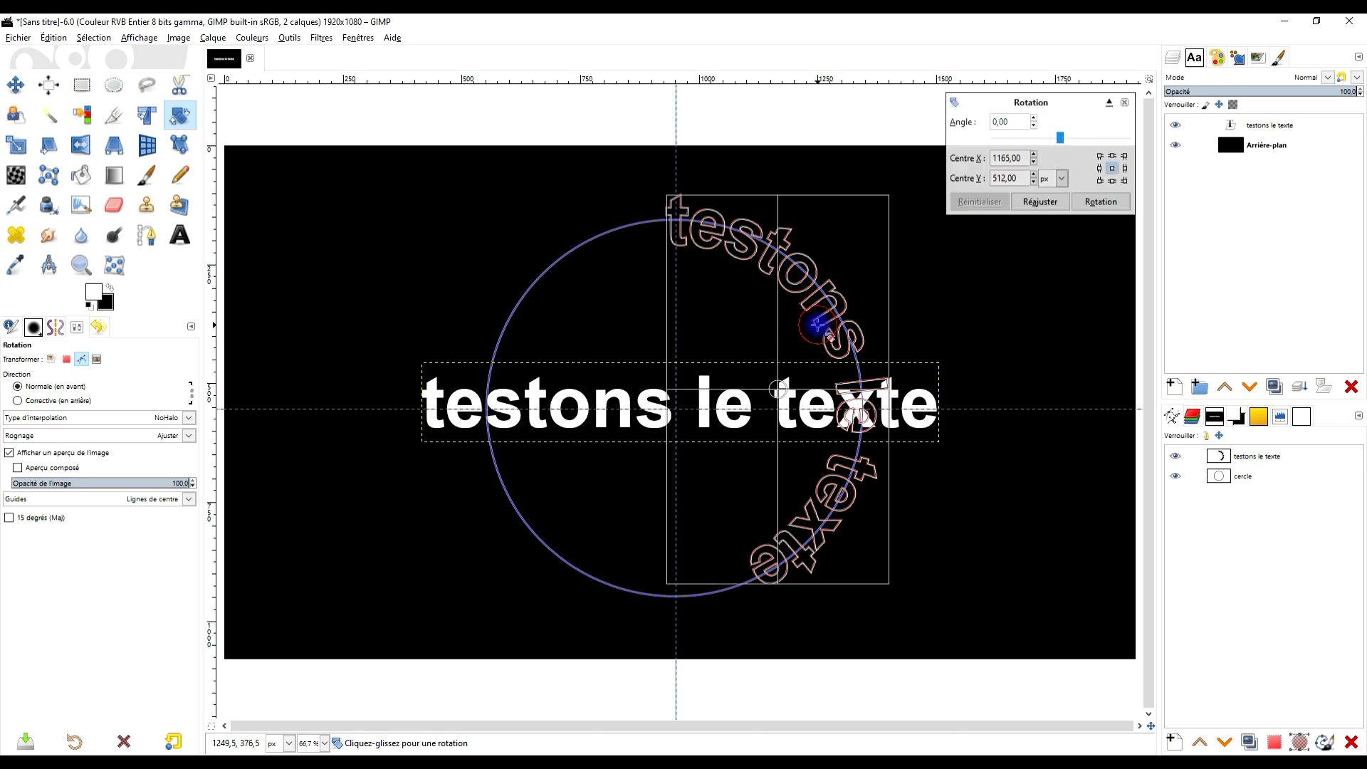
{"action": "left_click_drag", "start_coordinate": [779, 388], "coordinate": [692, 424]}
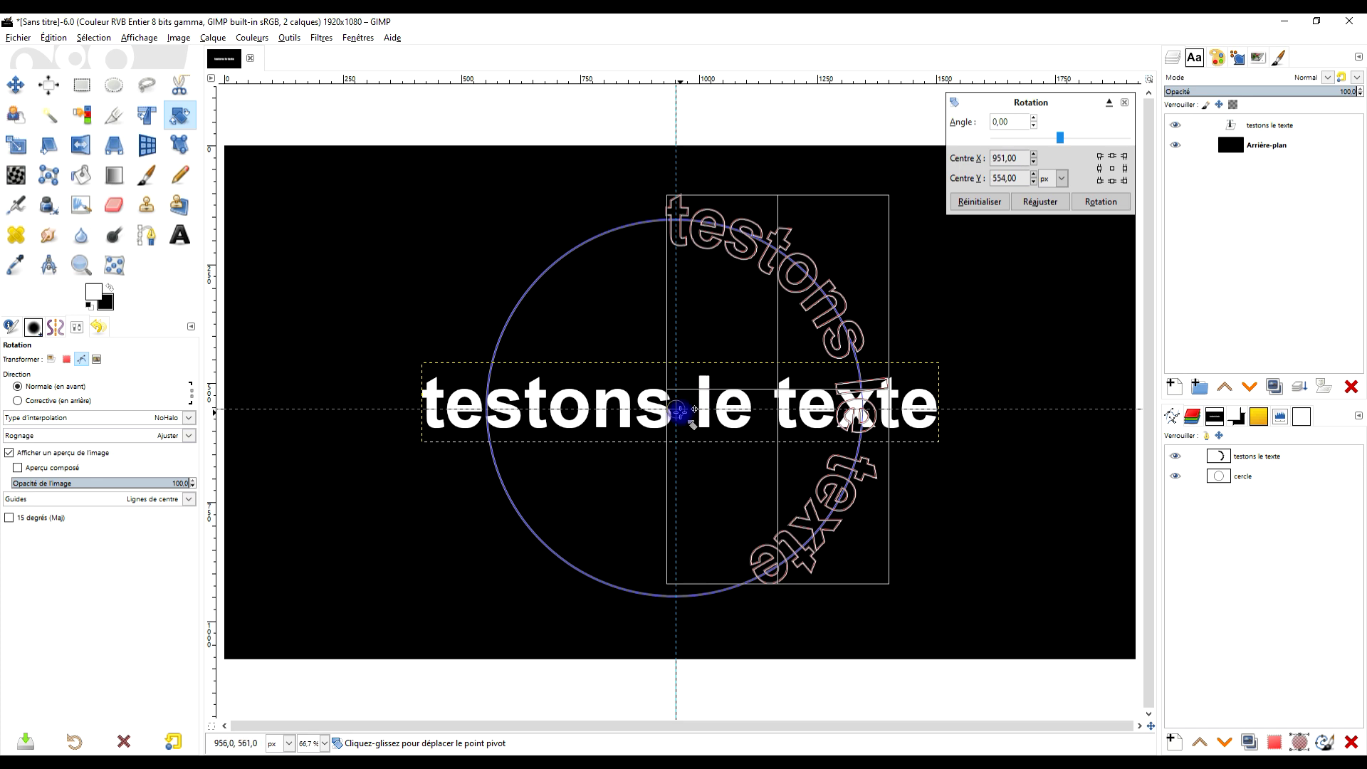
{"action": "left_click_drag", "start_coordinate": [819, 313], "coordinate": [658, 319]}
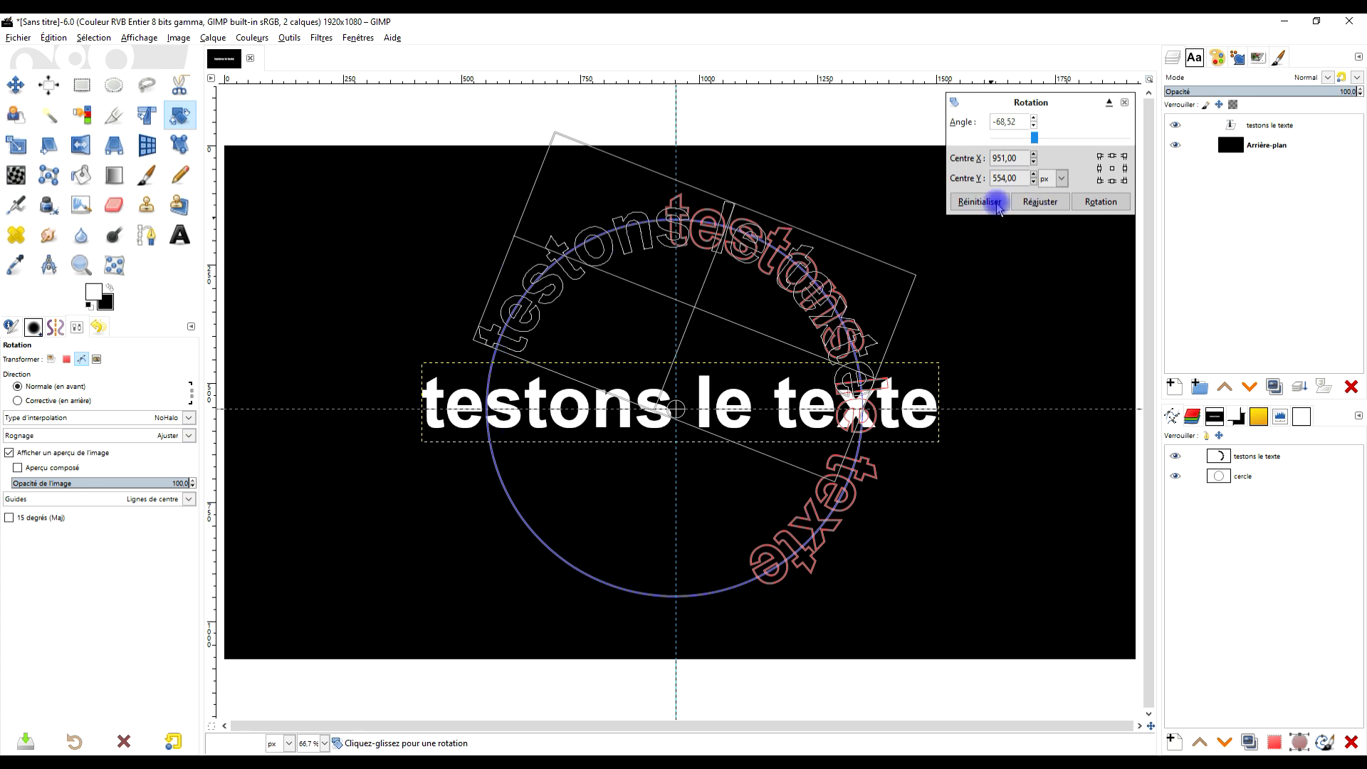
- Cancel the rotation and undo the placement of the text along the circle path
{"action": "left_click", "coordinate": [1124, 102]}
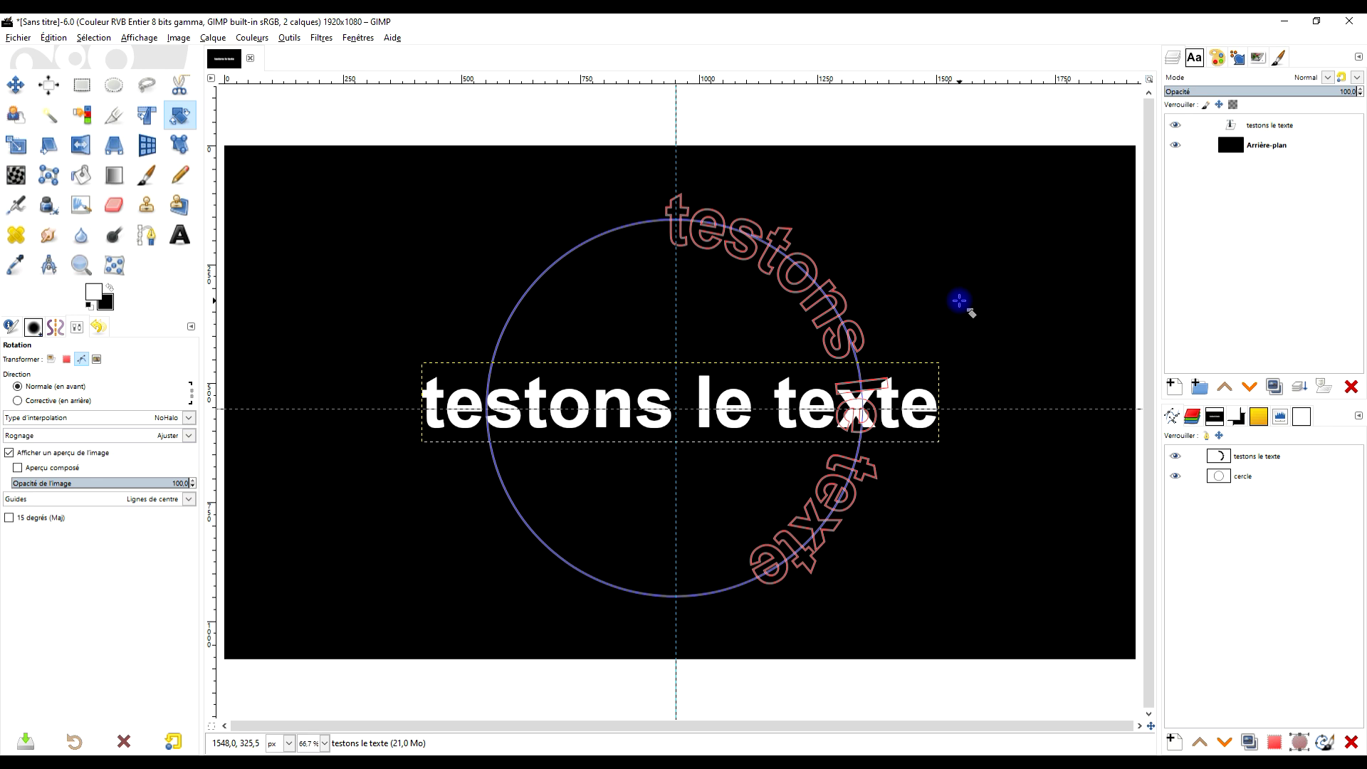
{"action": "key", "text": "ctrl+z"}
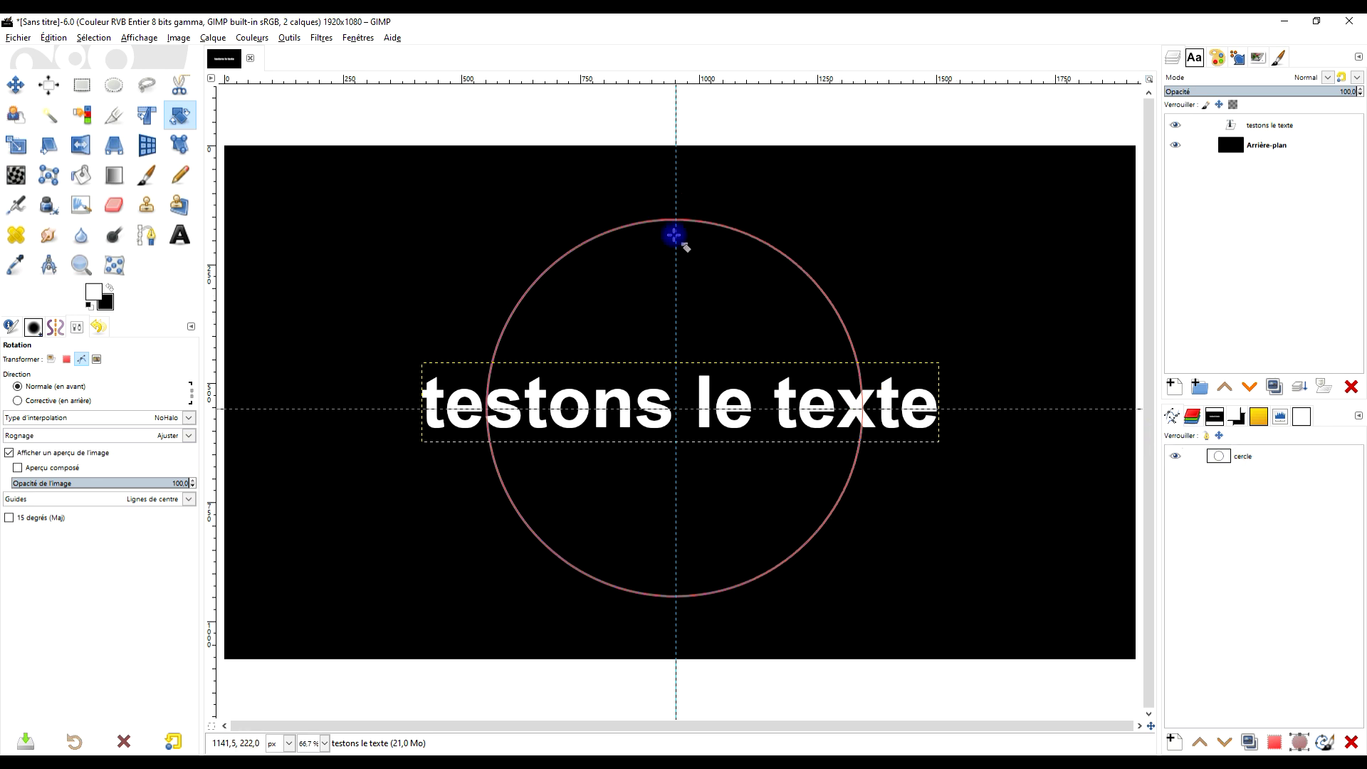
- Flip the "cercle" path horizontally with the Flip tool in path mode and lay the text layer along it
{"action": "left_click", "coordinate": [1241, 460]}
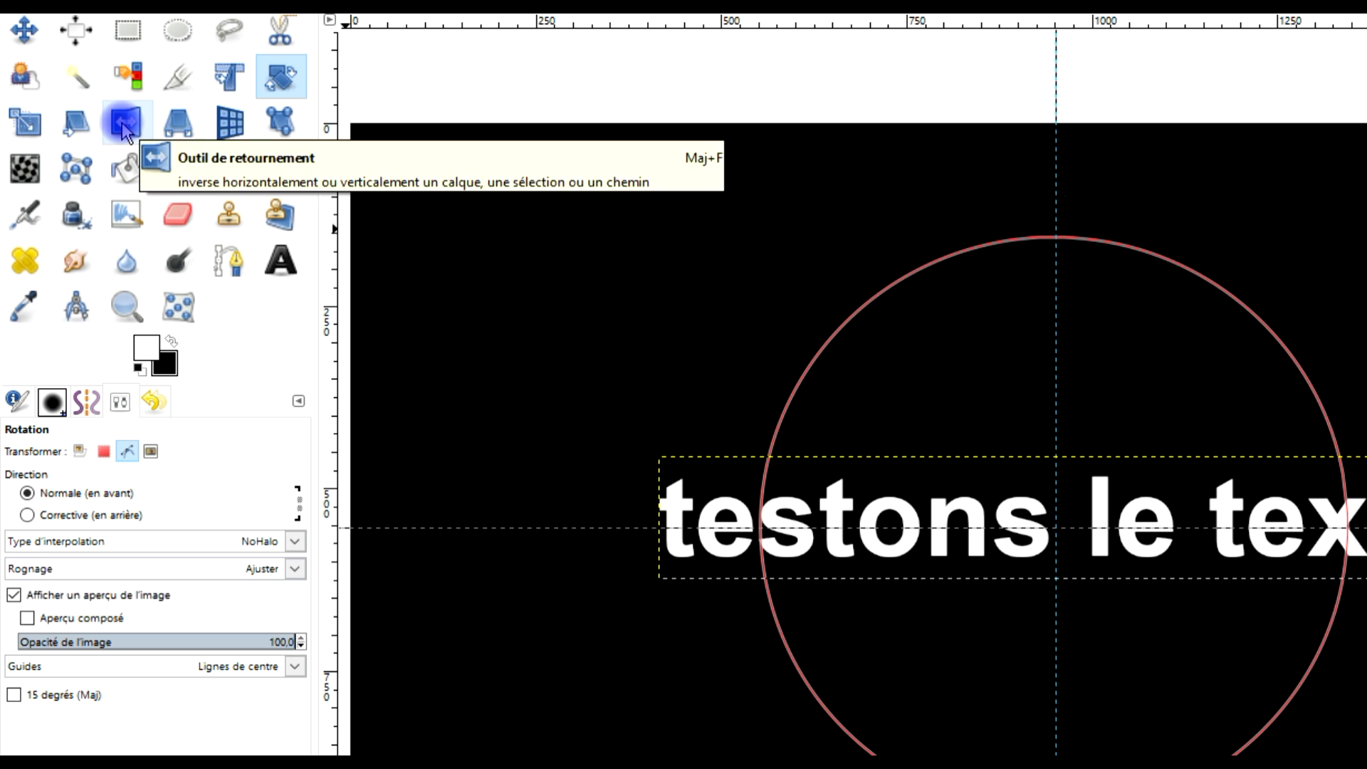
{"action": "left_click", "coordinate": [124, 126]}
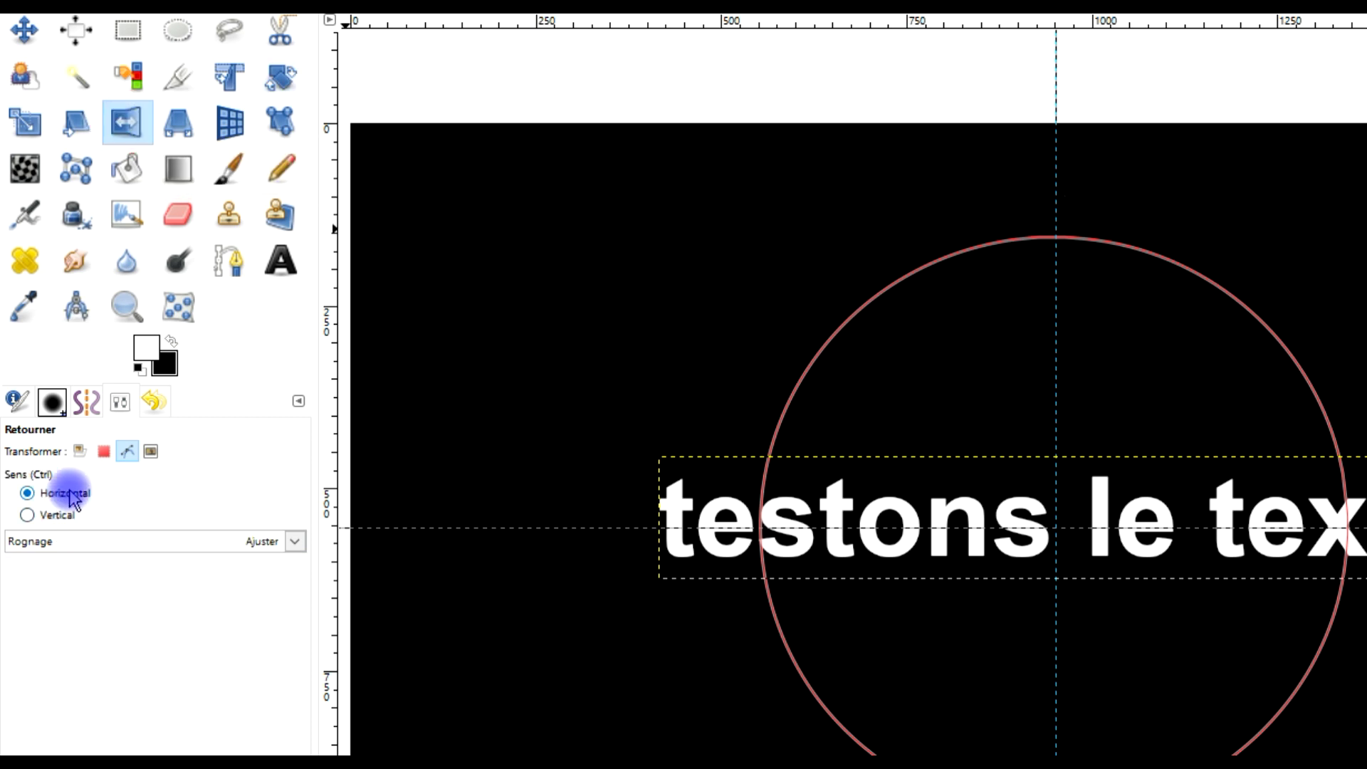
{"action": "left_click", "coordinate": [80, 452]}
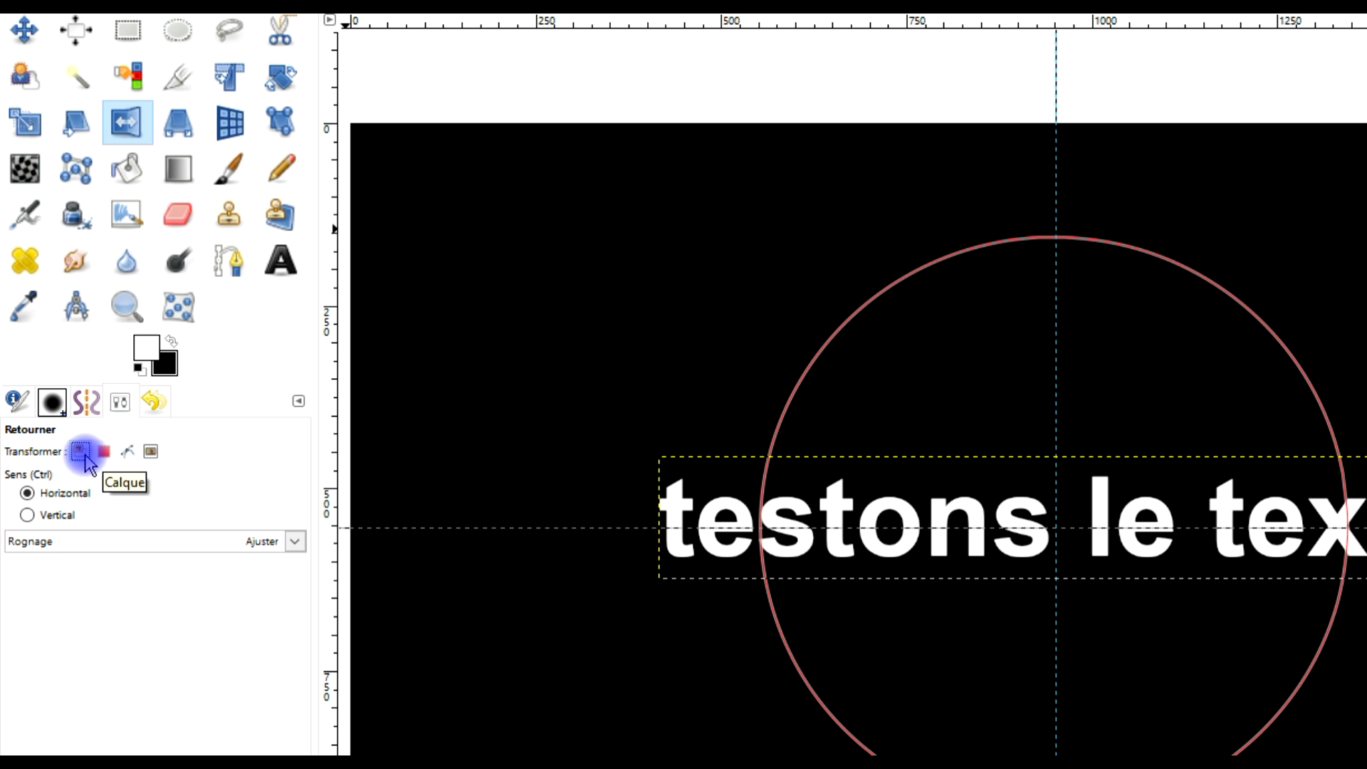
{"action": "left_click", "coordinate": [128, 453]}
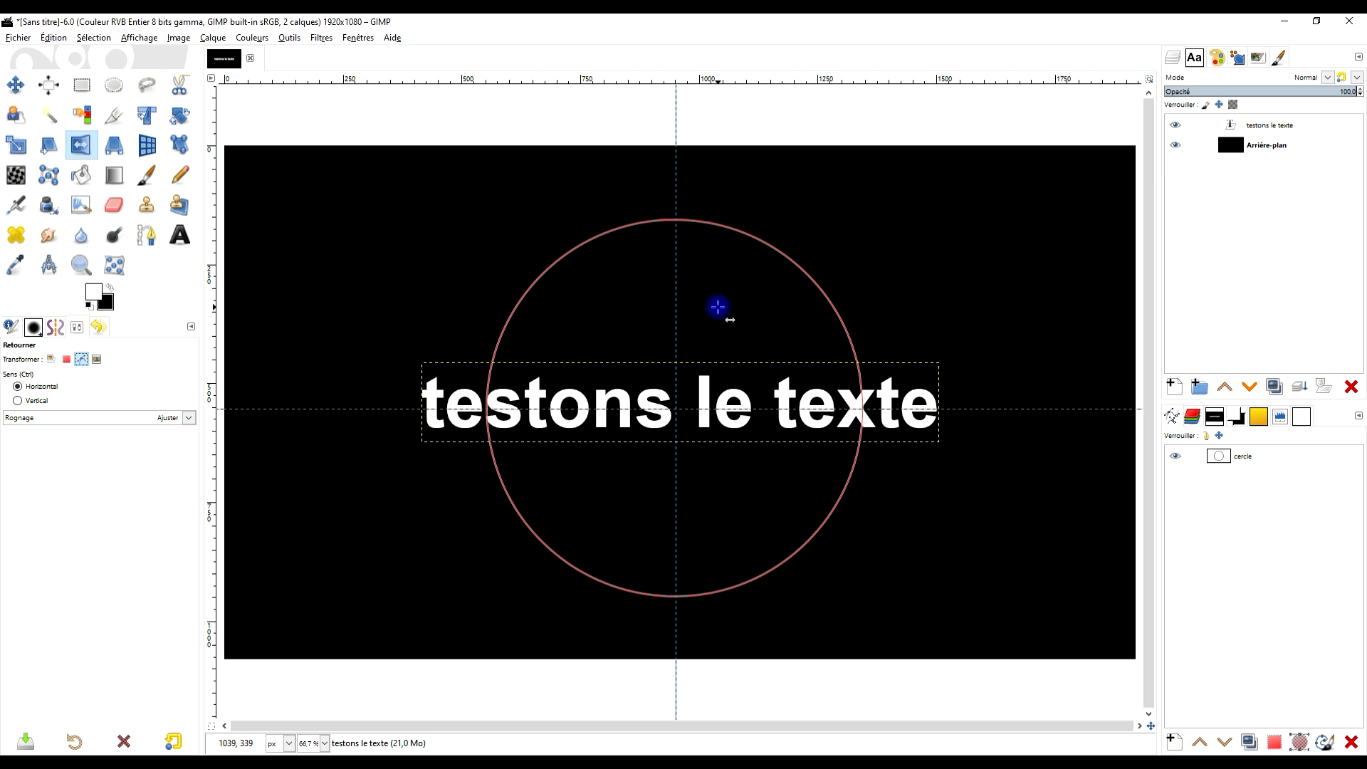
{"action": "right_click", "coordinate": [1234, 126]}
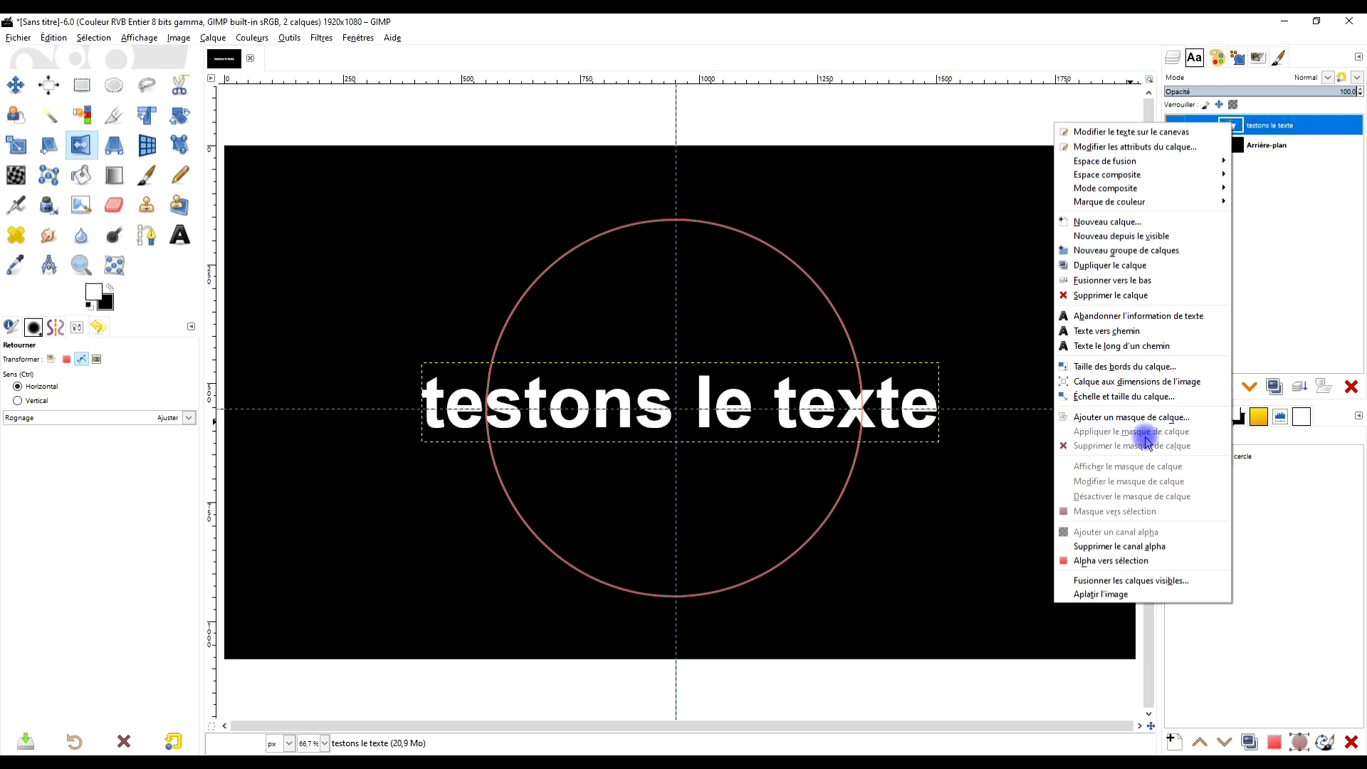
{"action": "left_click", "coordinate": [1143, 347]}
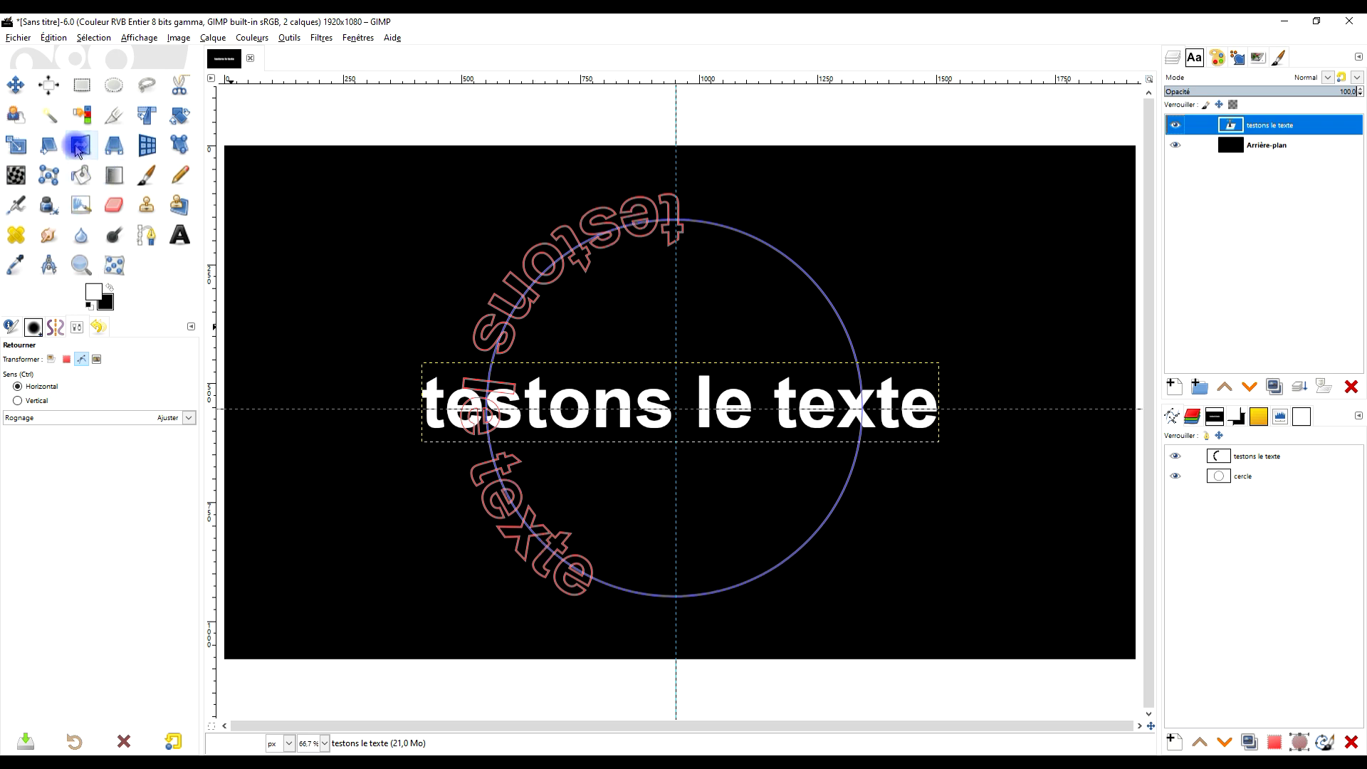
- Rotate the curved text path by -100.93° about the circle's centre, so it runs along the lower half of the circle
{"action": "left_click", "coordinate": [180, 116]}
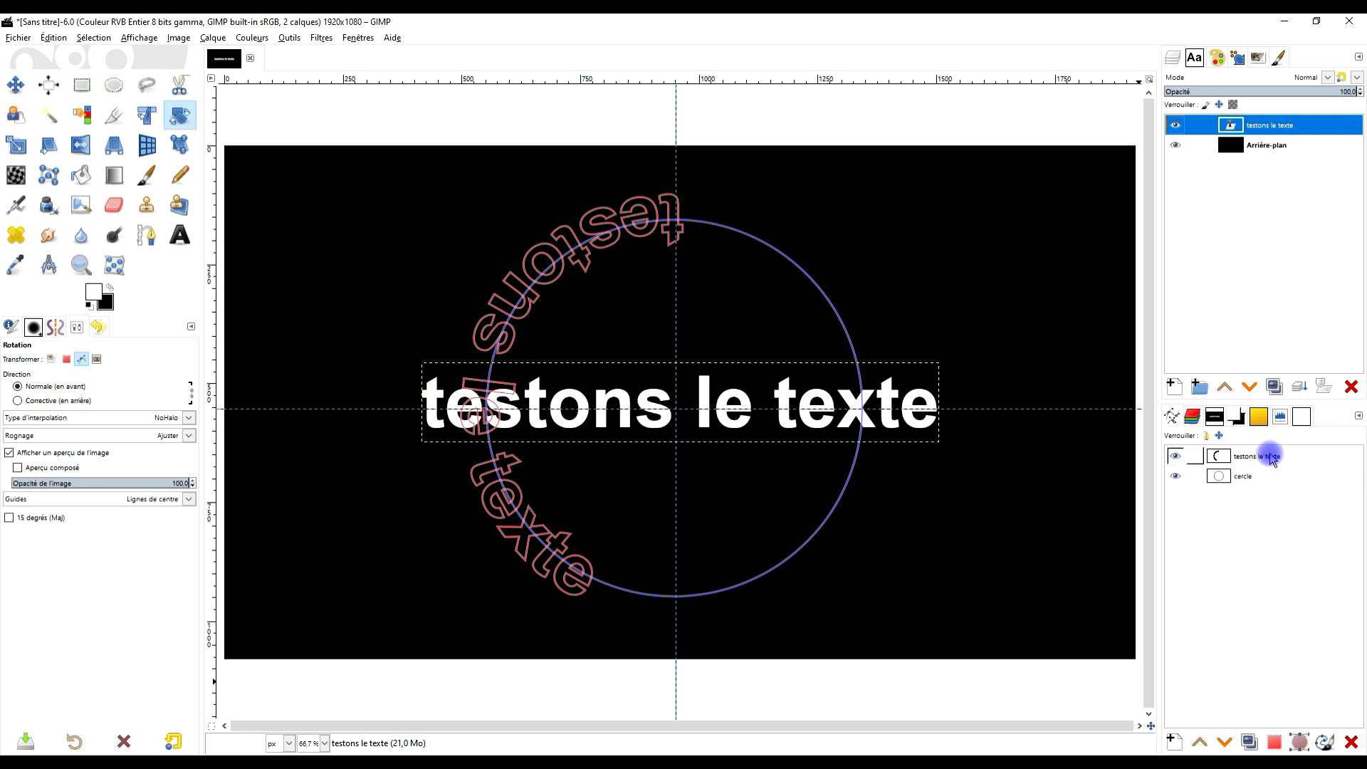
{"action": "left_click", "coordinate": [528, 302]}
{"action": "left_click_drag", "start_coordinate": [575, 396], "coordinate": [679, 415]}
{"action": "left_click_drag", "start_coordinate": [524, 344], "coordinate": [645, 529]}
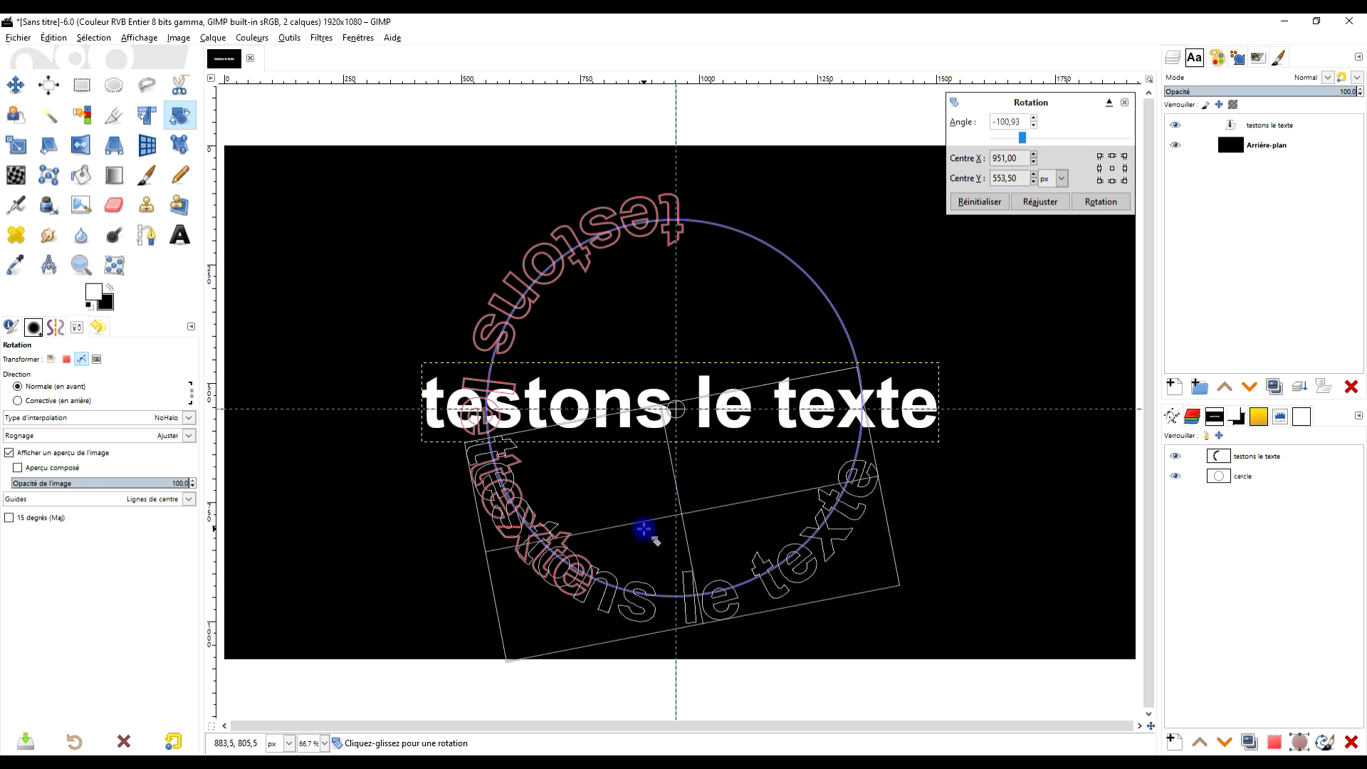
{"action": "left_click", "coordinate": [1101, 201]}
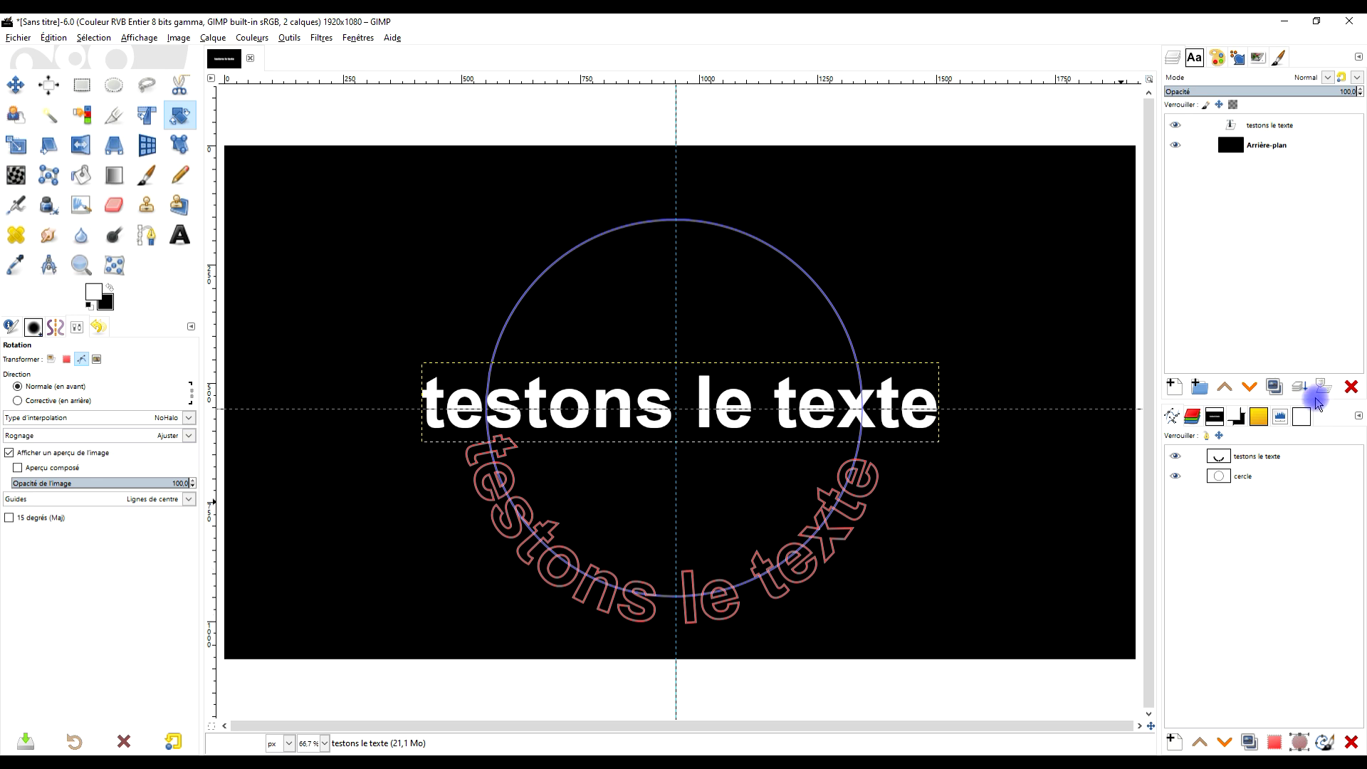
- Create a new transparent layer of 1920 × 1080 px named "texte inferieure cercle"
{"action": "left_click", "coordinate": [1175, 387]}
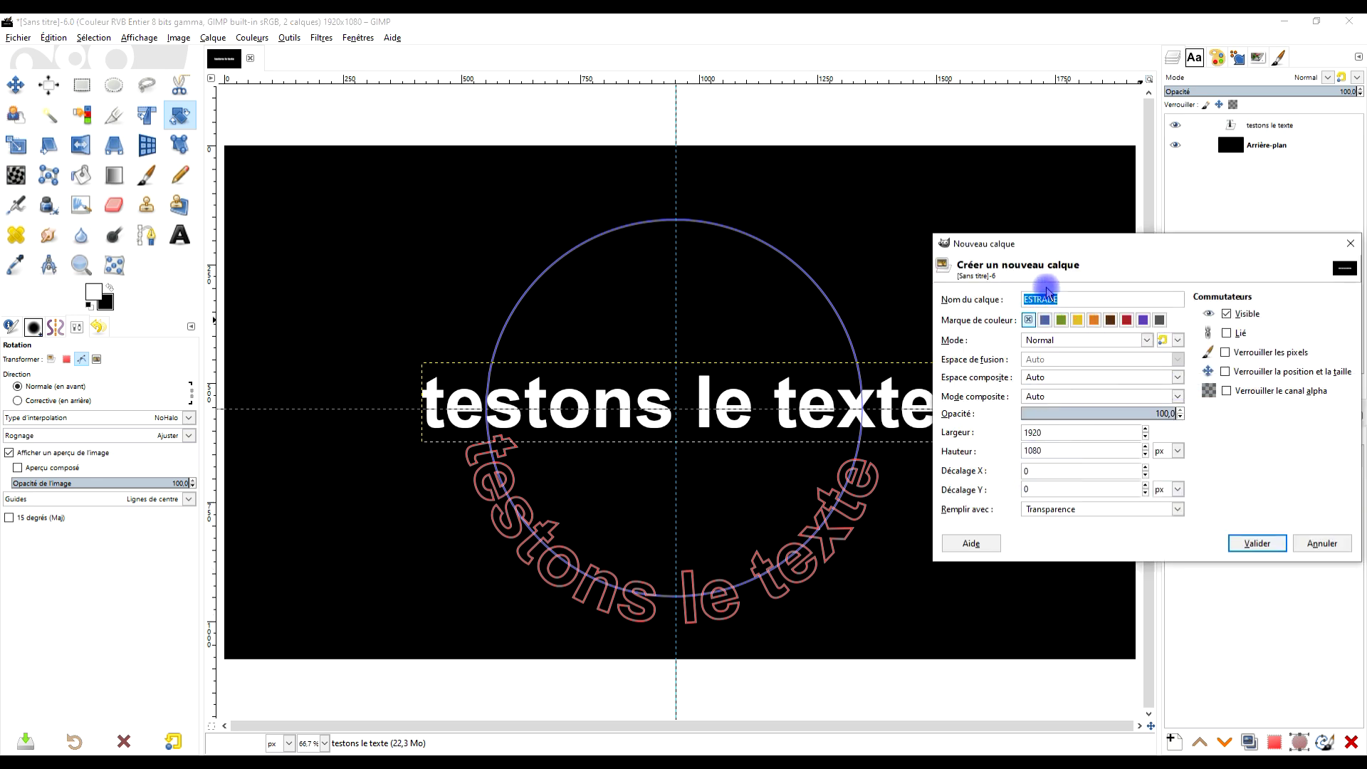
{"action": "type", "text": "t"}
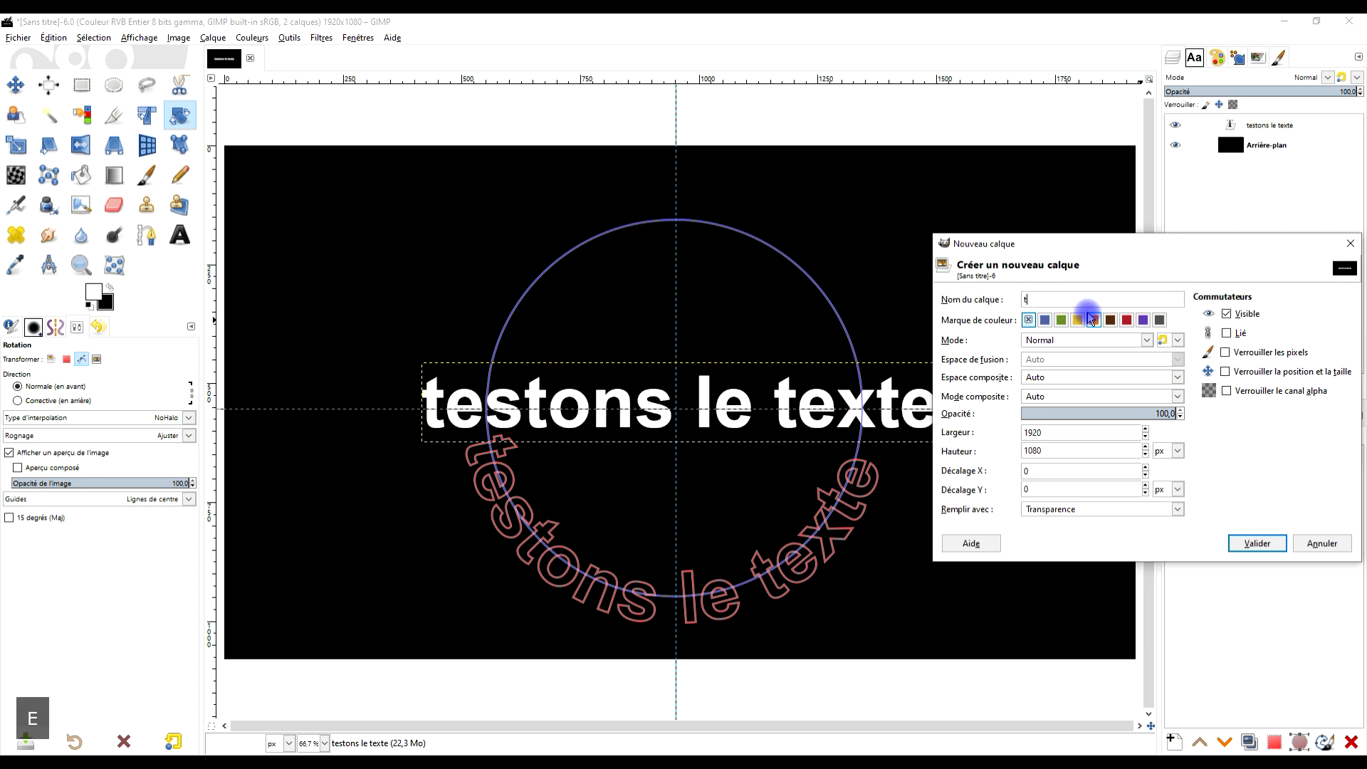
{"action": "type", "text": "exte inferu"}
{"action": "key", "text": "BackSpace"}
{"action": "type", "text": "ieure"}
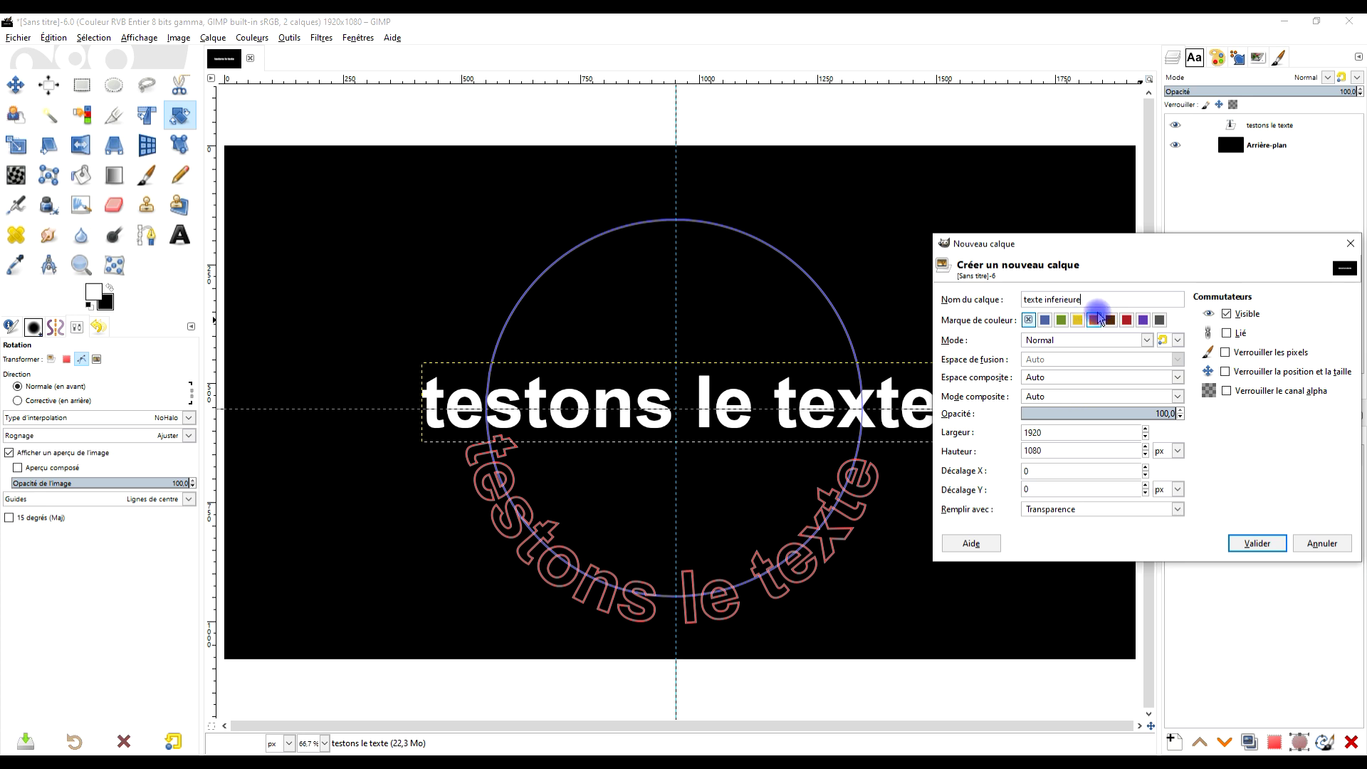
{"action": "type", "text": " cr"}
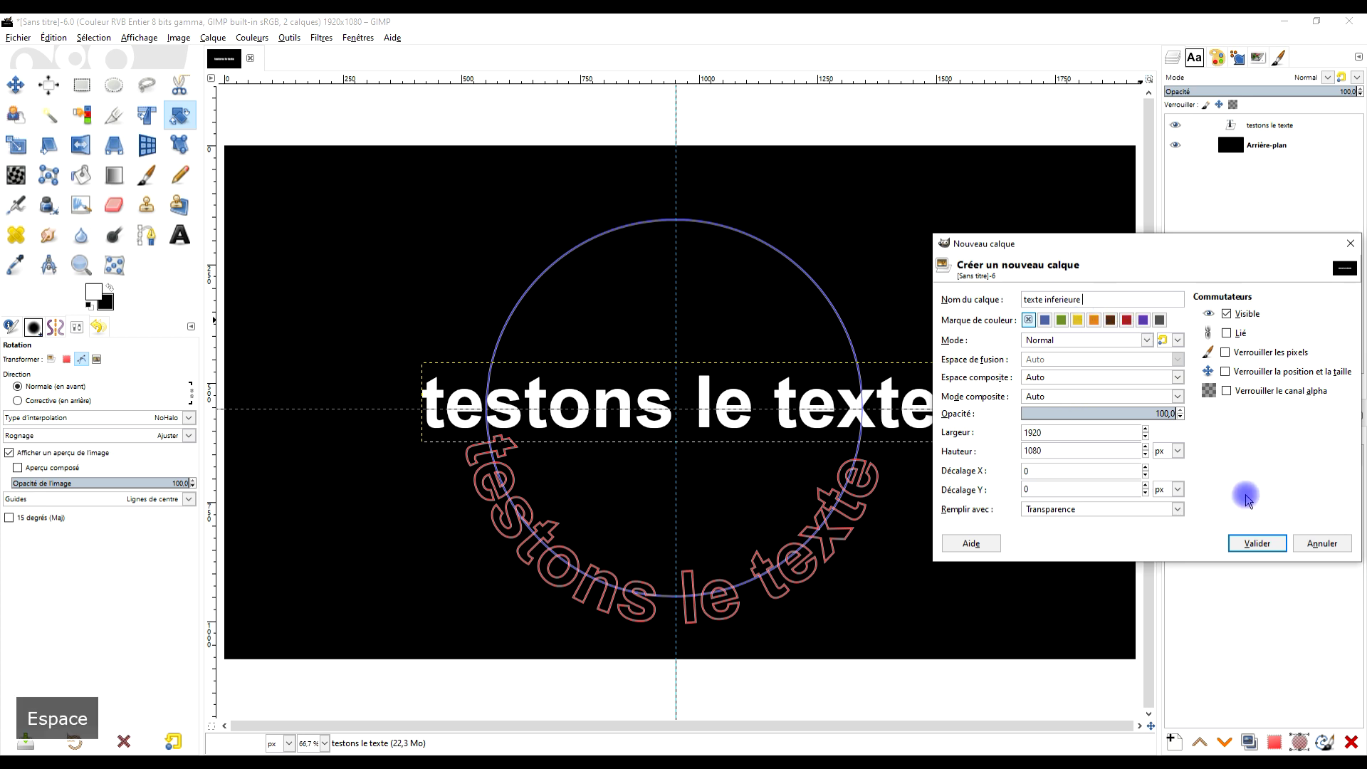
{"action": "key", "text": "BackSpace"}
{"action": "type", "text": "ercle"}
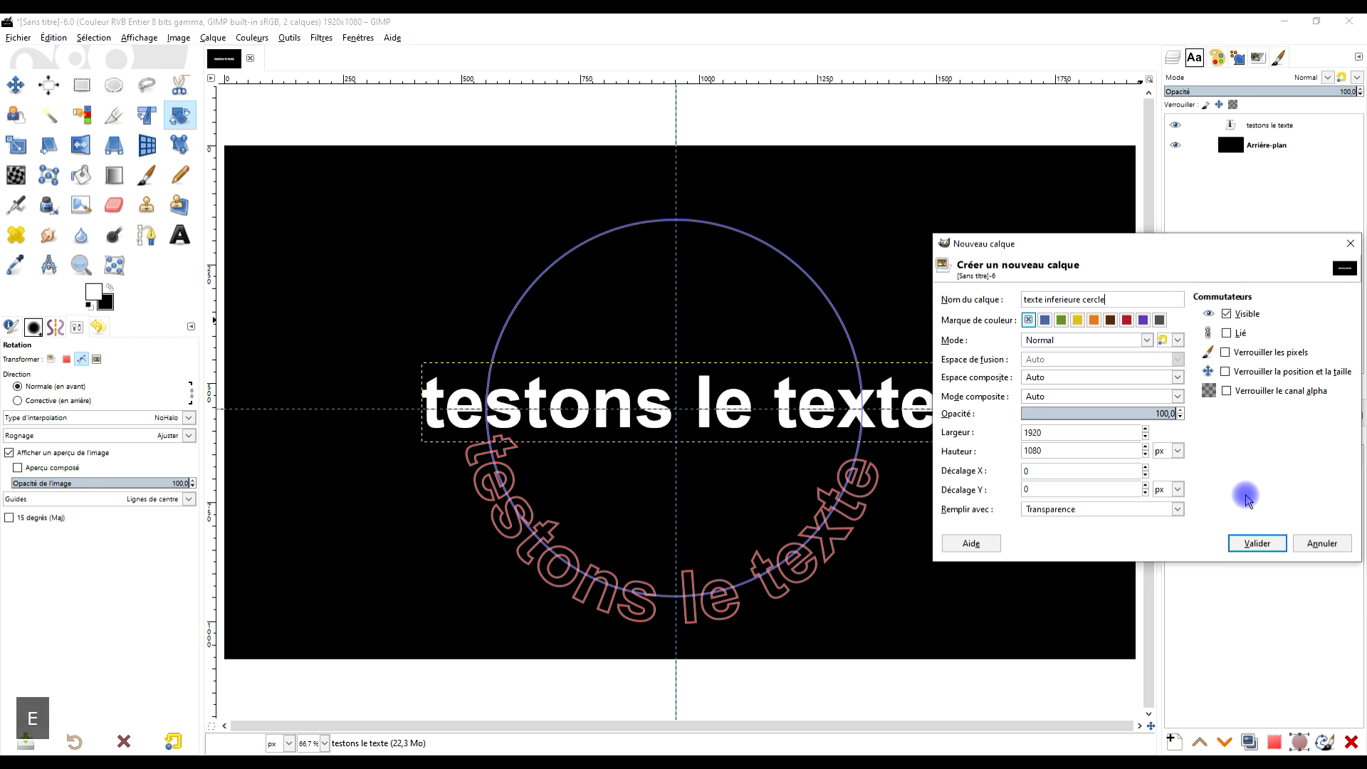
{"action": "left_click", "coordinate": [1258, 543]}
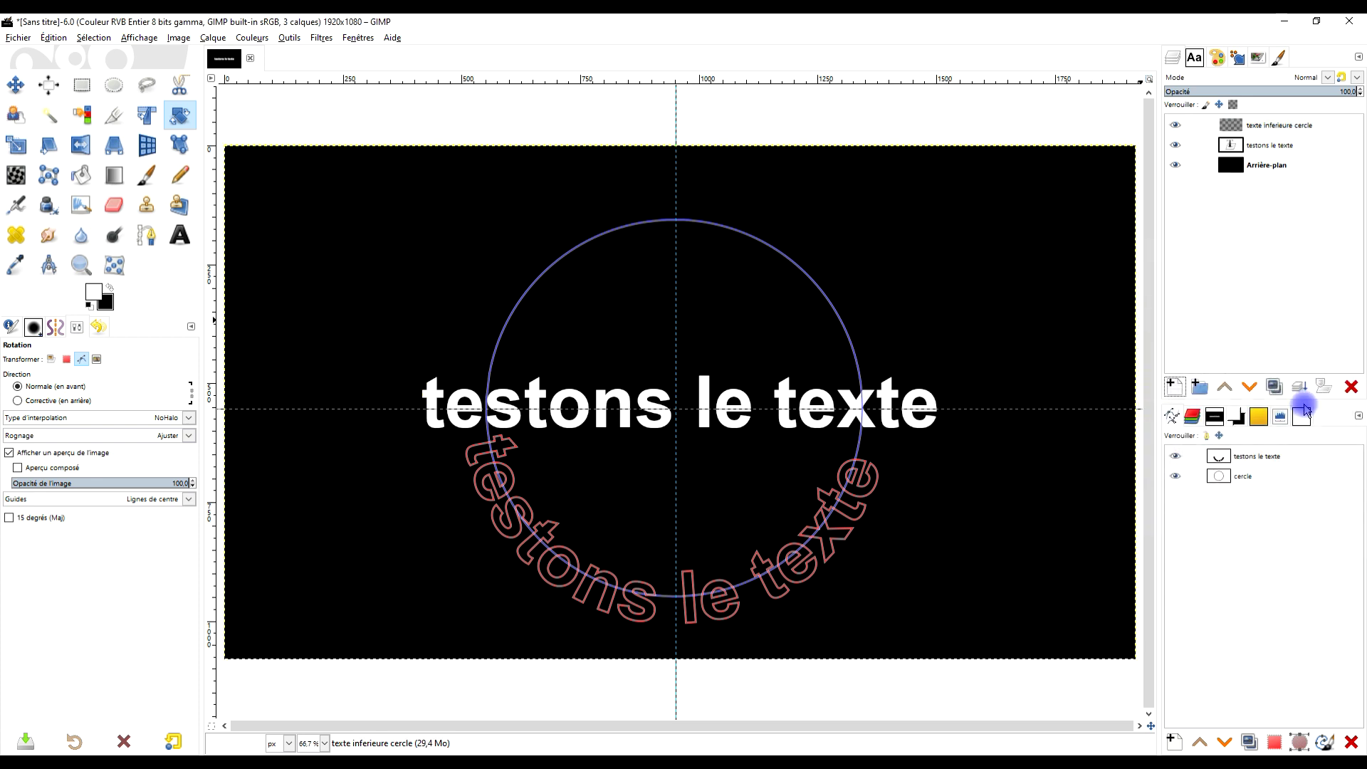
- Fill the curved "testons le texte" path with solid white on the "texte inferieure cercle" layer, using antialiasing
{"action": "right_click", "coordinate": [1220, 460]}
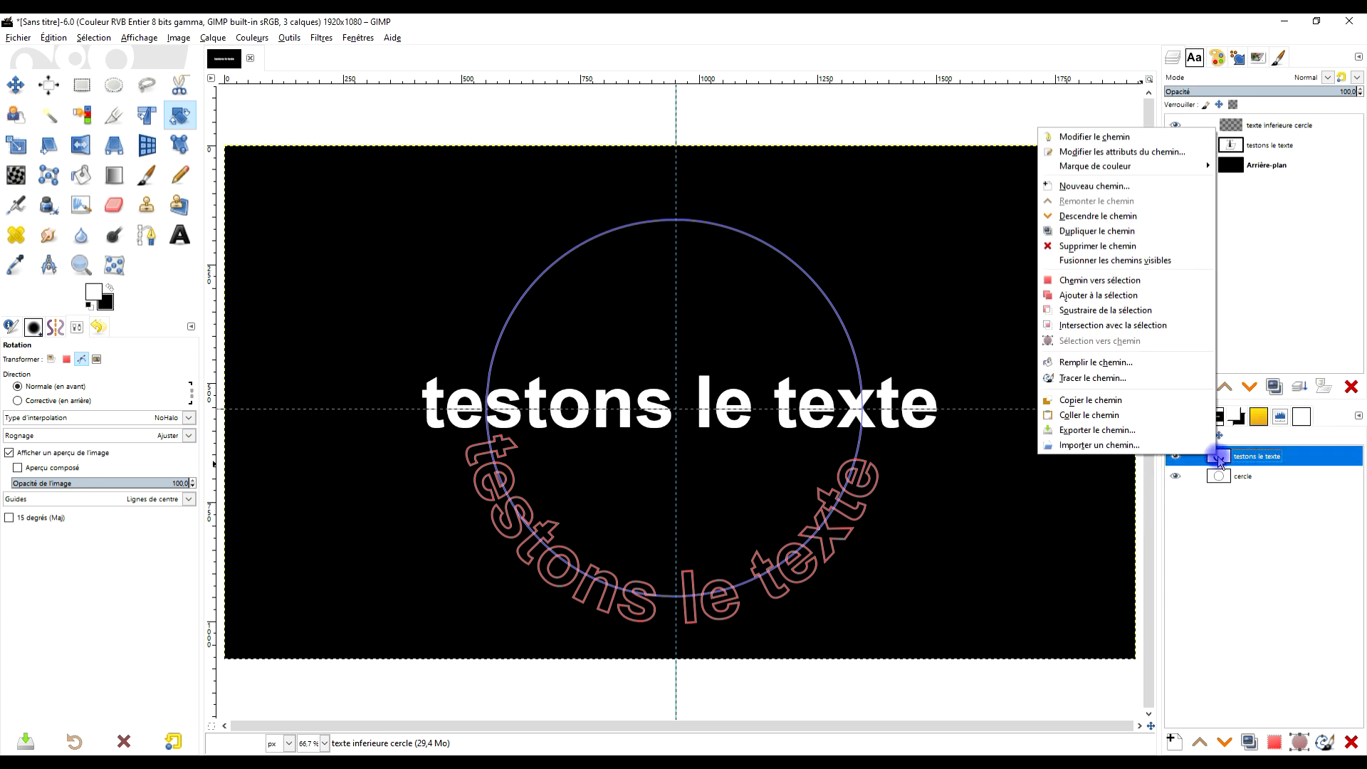
{"action": "left_click", "coordinate": [1108, 362]}
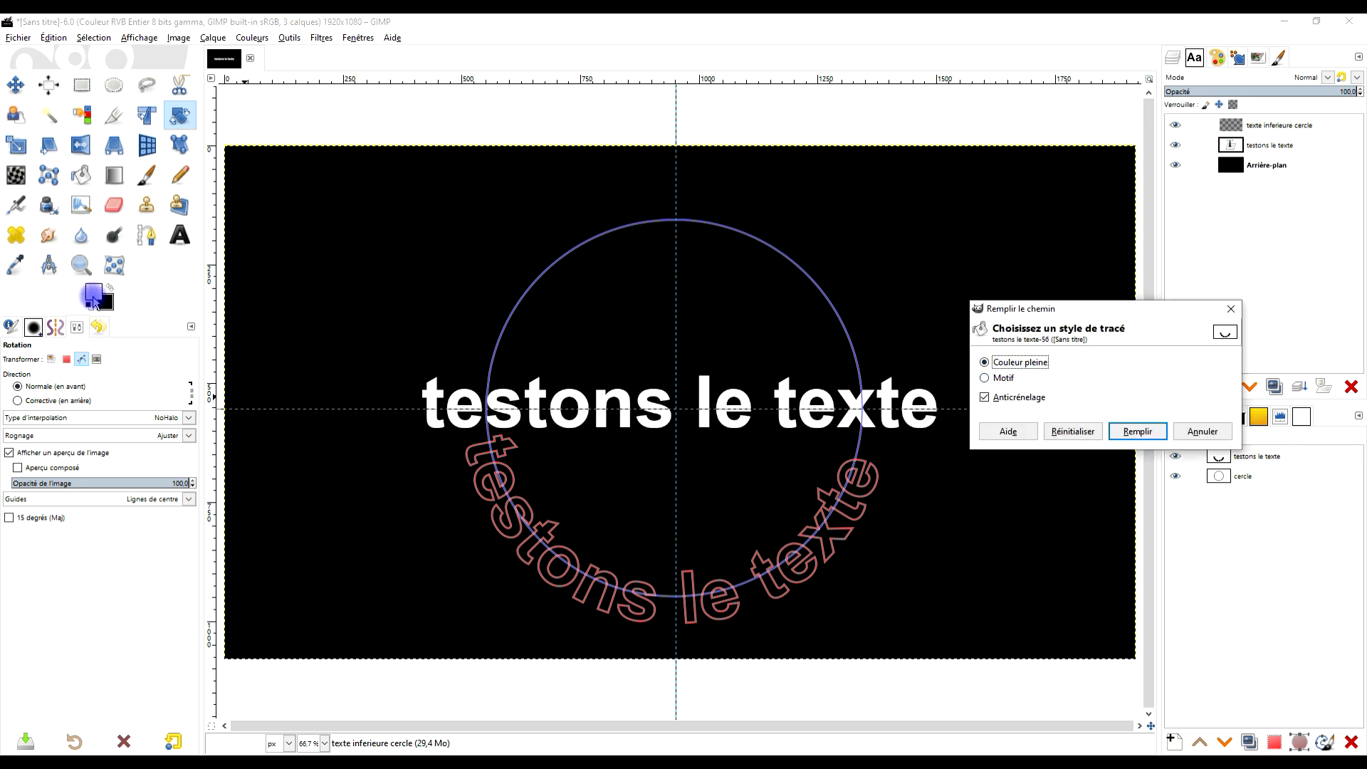
{"action": "key", "text": "d"}
{"action": "key", "text": "x"}
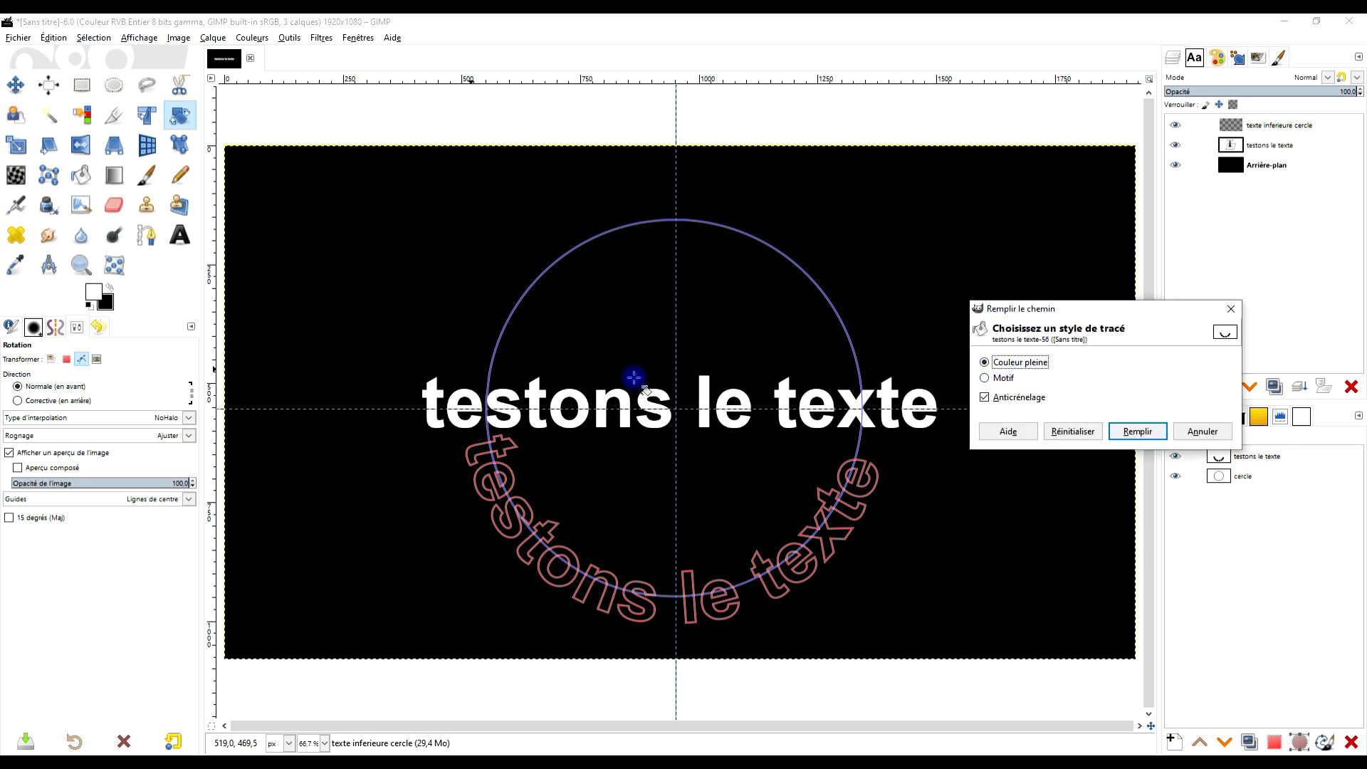
{"action": "left_click", "coordinate": [1125, 431]}
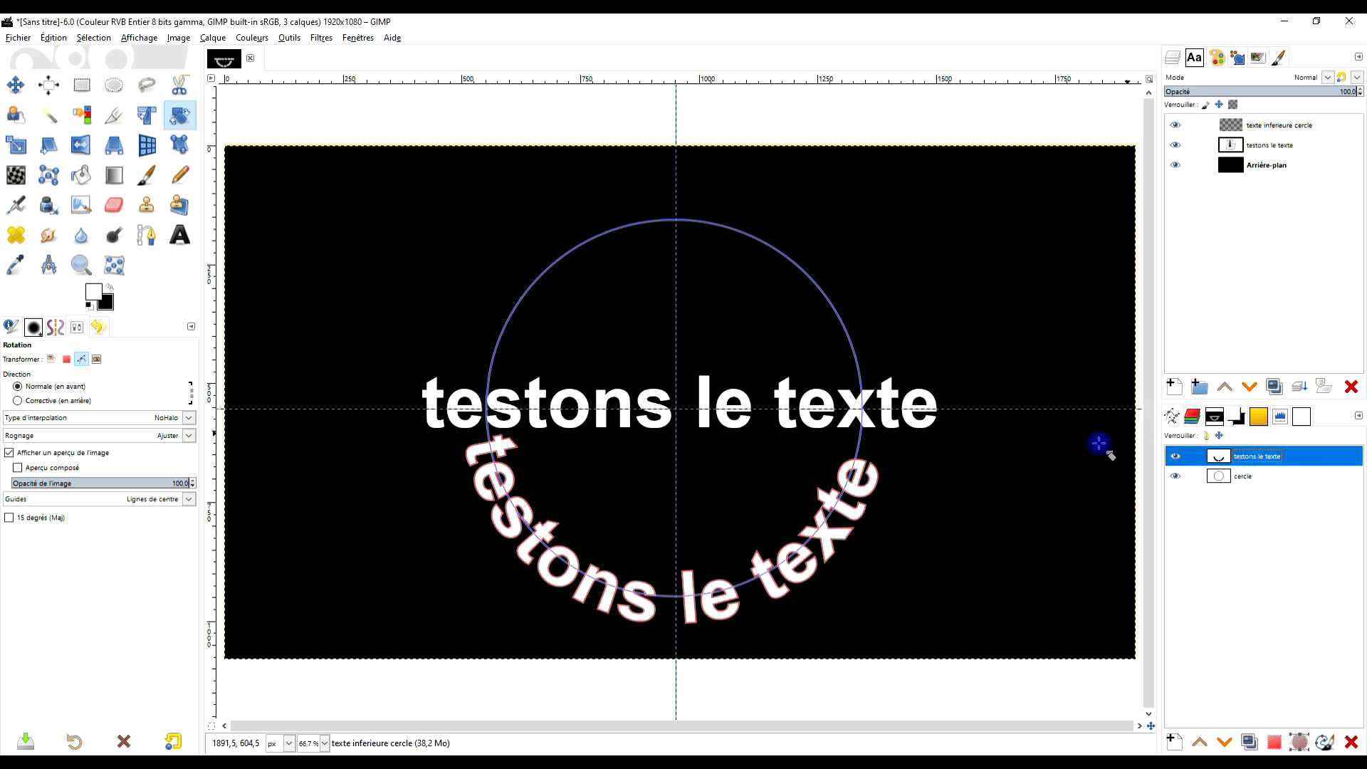
- Hide the straight "testons le texte" text layer and both the "testons le texte" and "cercle" paths
{"action": "left_click", "coordinate": [1175, 146]}
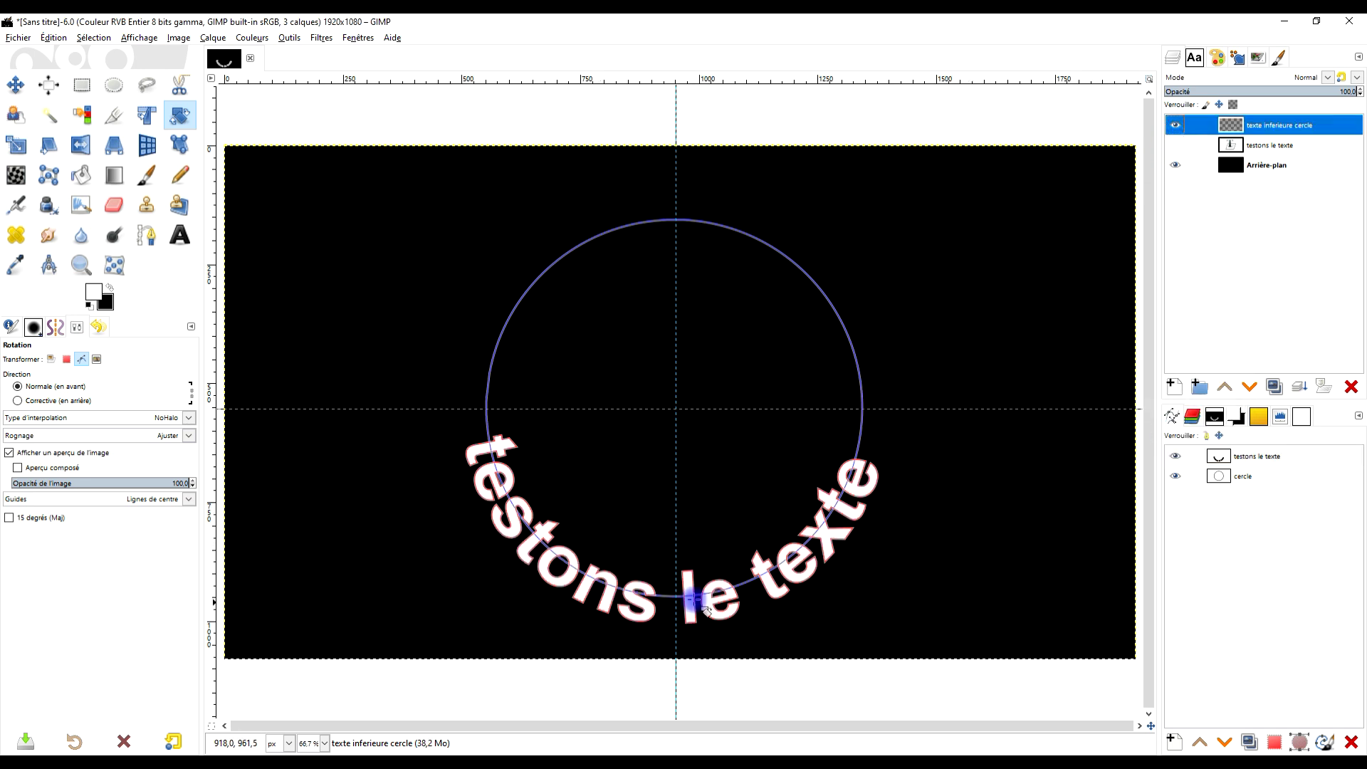
{"action": "left_click", "coordinate": [1174, 457]}
{"action": "left_click", "coordinate": [1175, 475]}
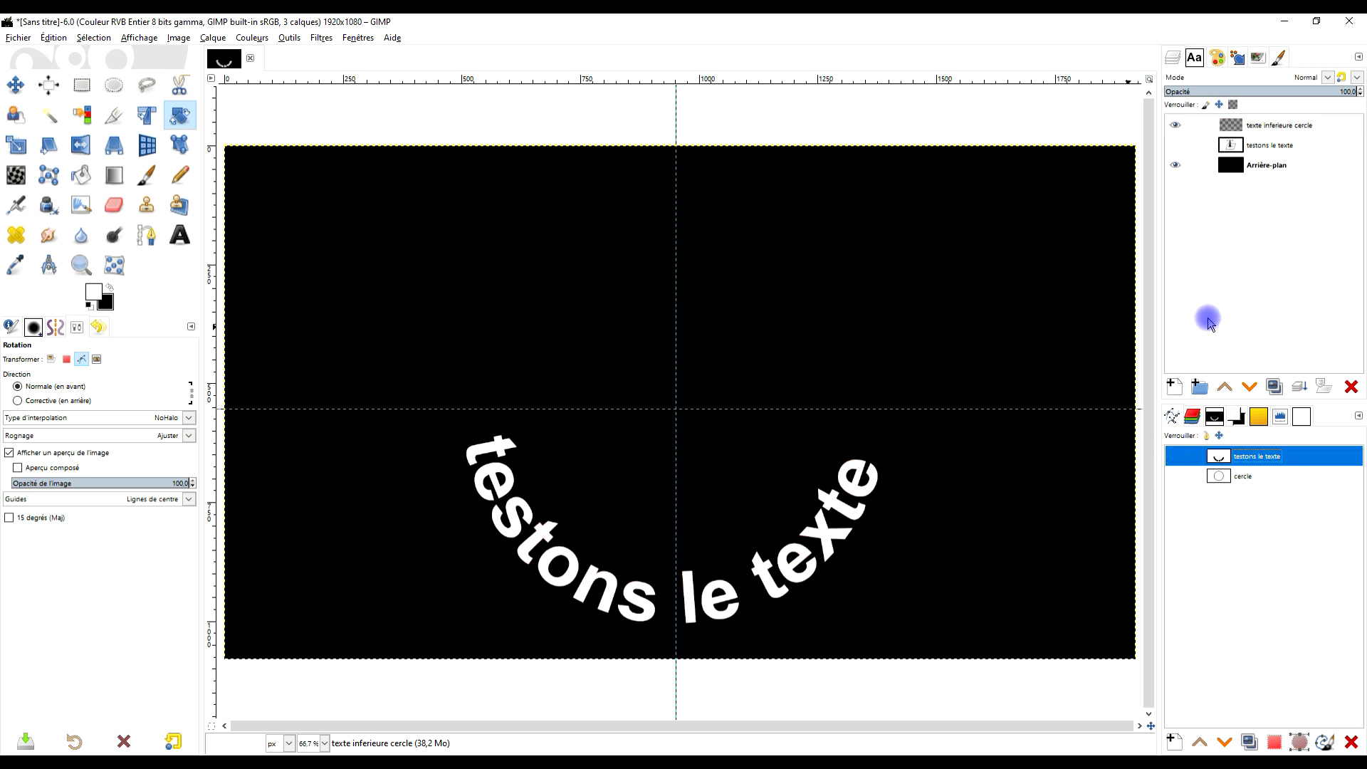
- Remove all guides from the image
{"action": "left_click", "coordinate": [178, 38]}
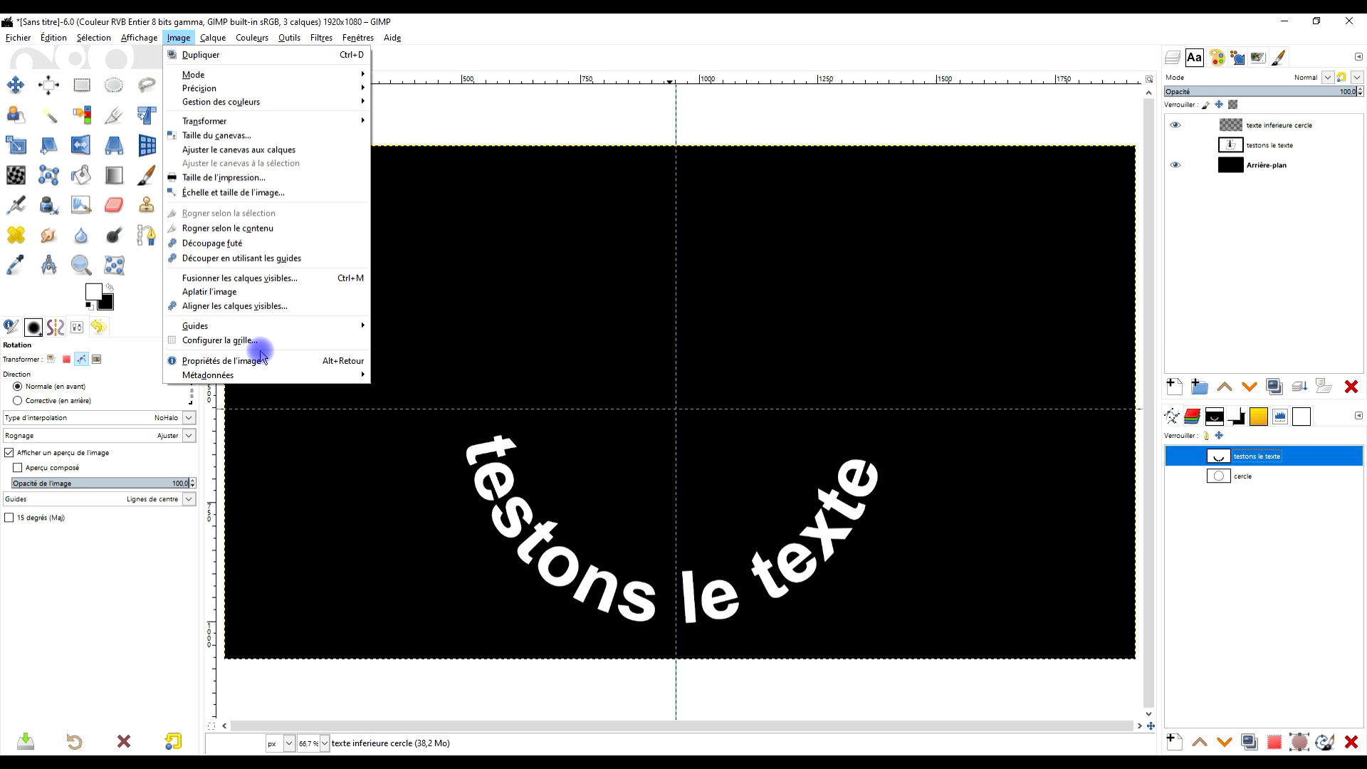
{"action": "mouse_move", "coordinate": [330, 327]}
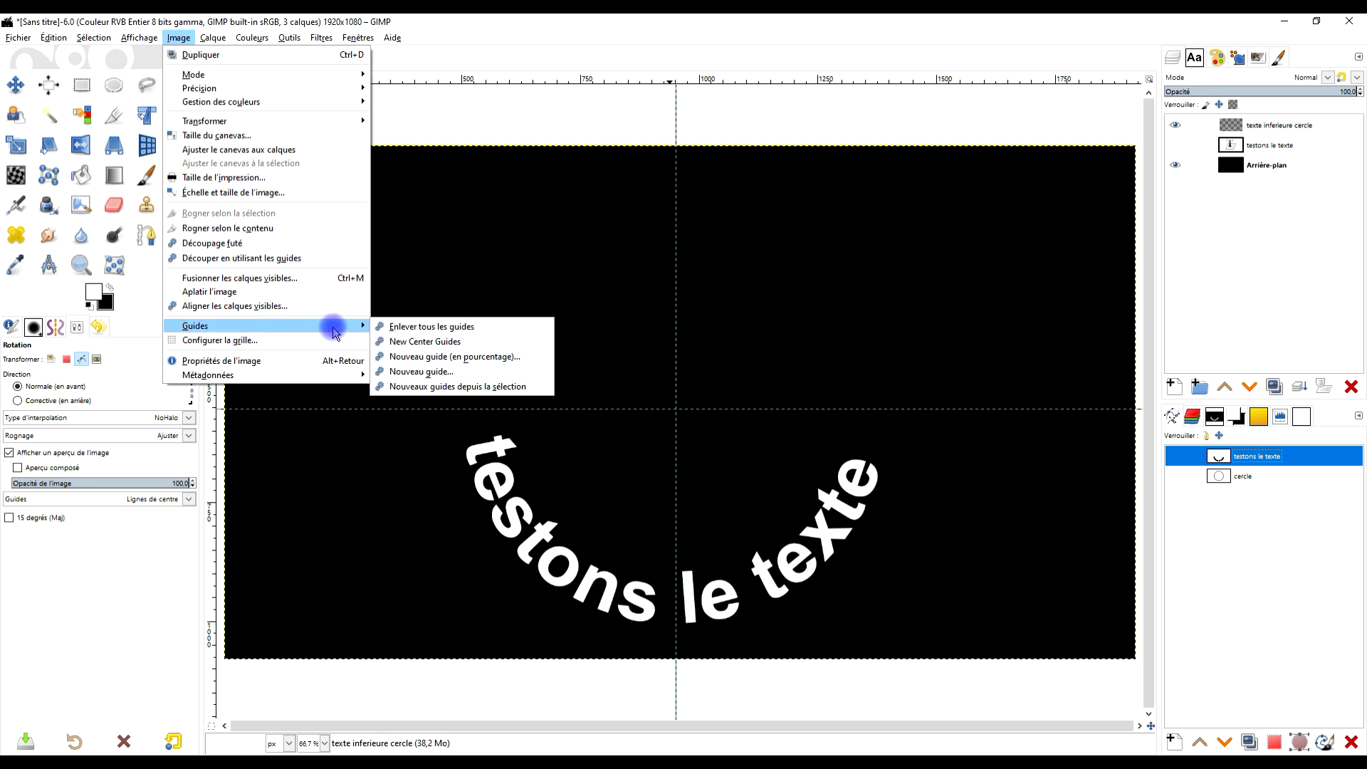
{"action": "left_click", "coordinate": [458, 327]}
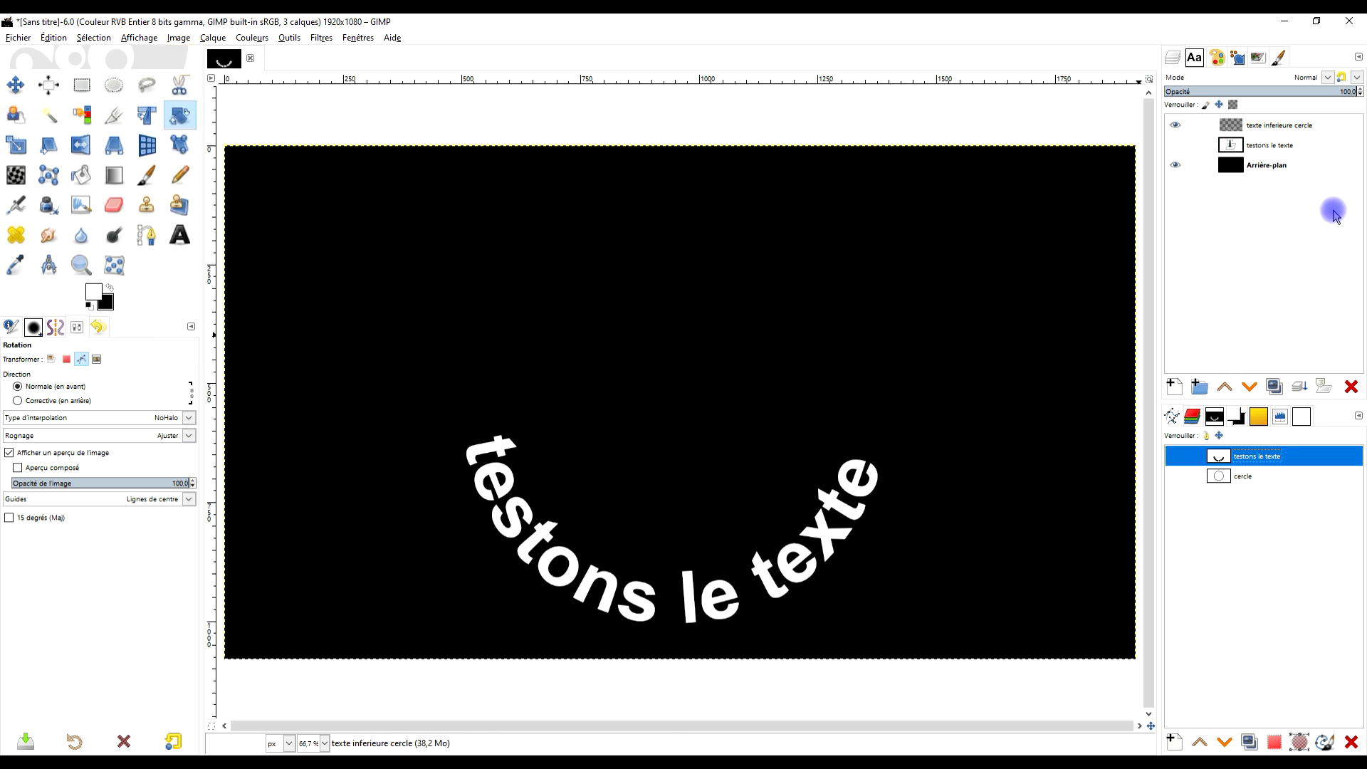